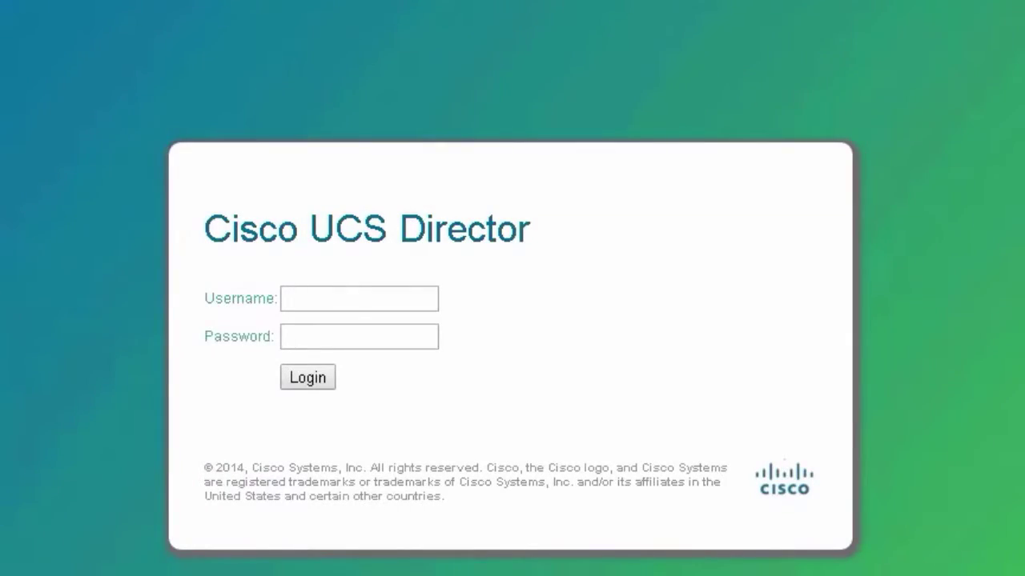
- Sign in and launch the FlexPod Configuration wizard from Administration > Guided Setup
text(admin)
key(Tab)
text(admin)
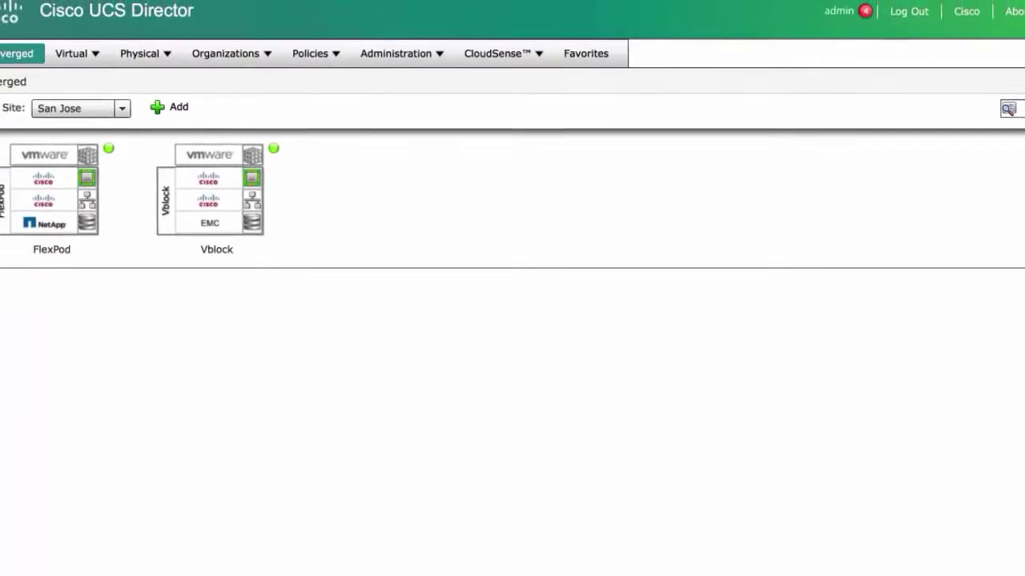
click(398, 53)
click(398, 78)
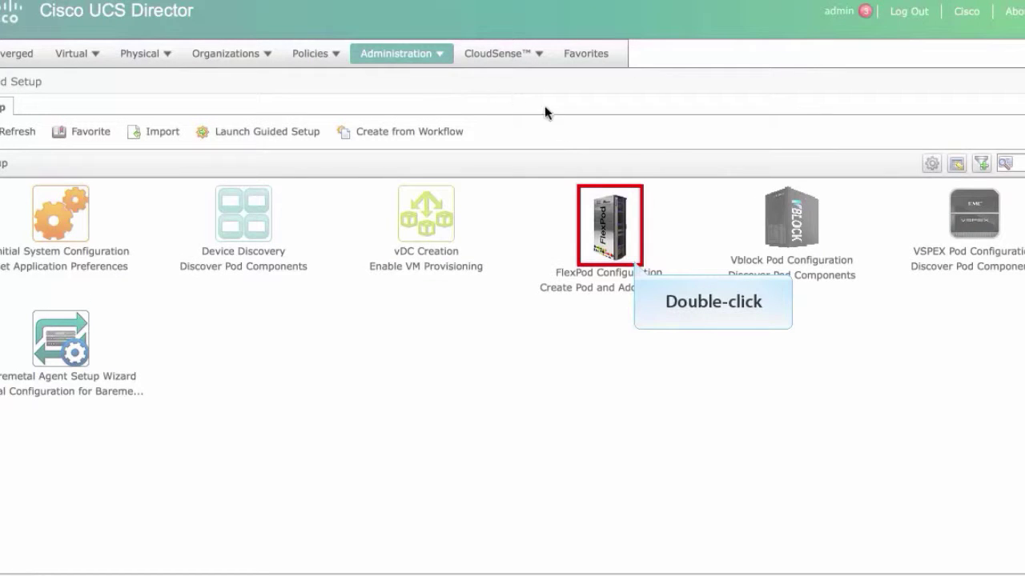
double_click(606, 221)
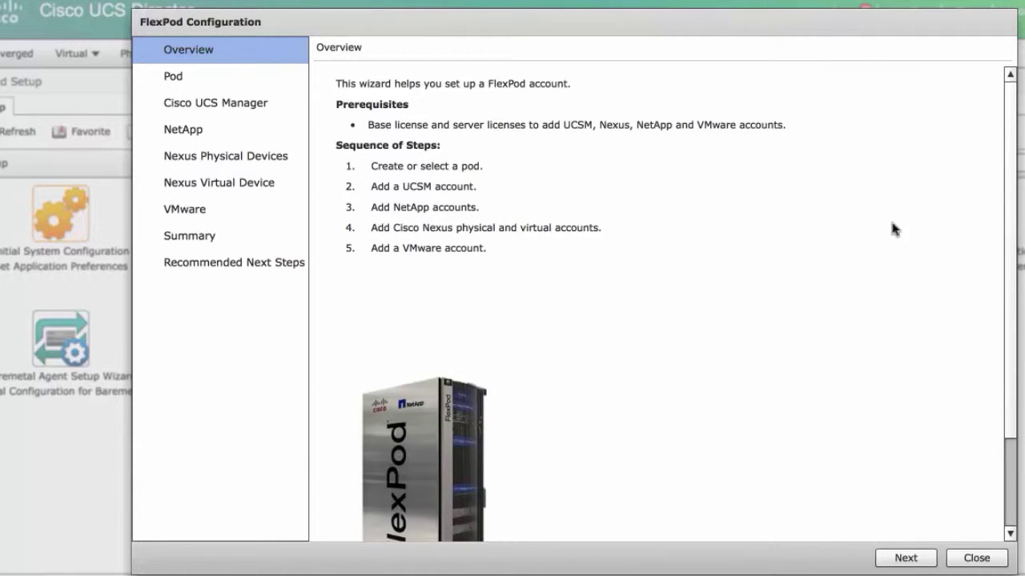
- Advance the FlexPod wizard to the Pod step and begin adding a new pod
drag(1011, 265, 1008, 316)
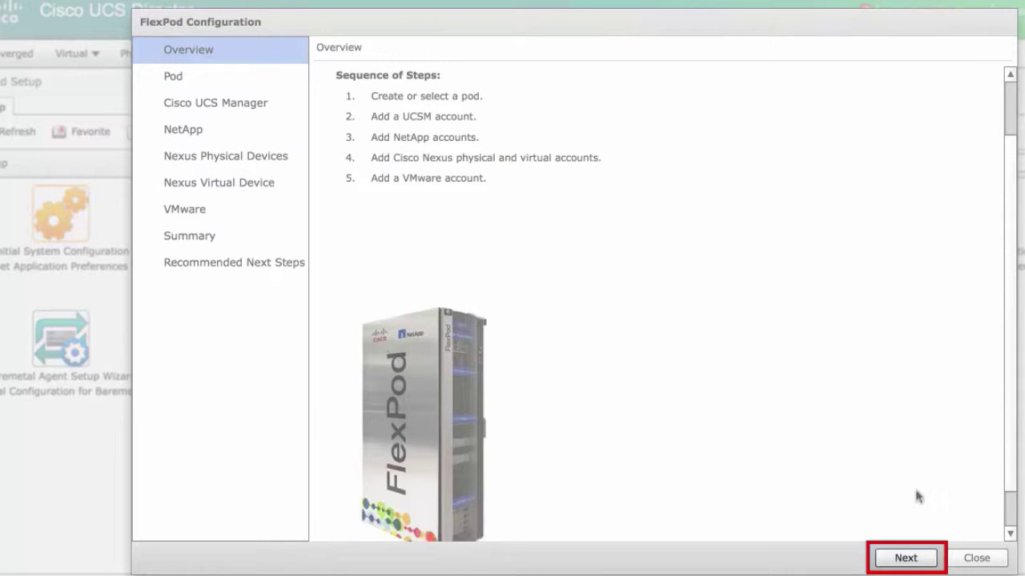
click(915, 557)
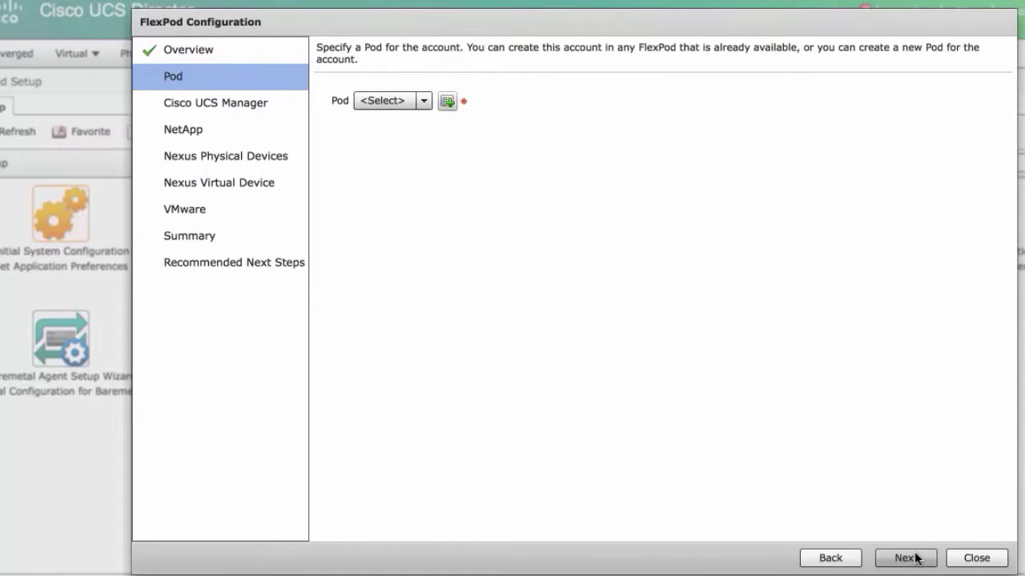
click(423, 102)
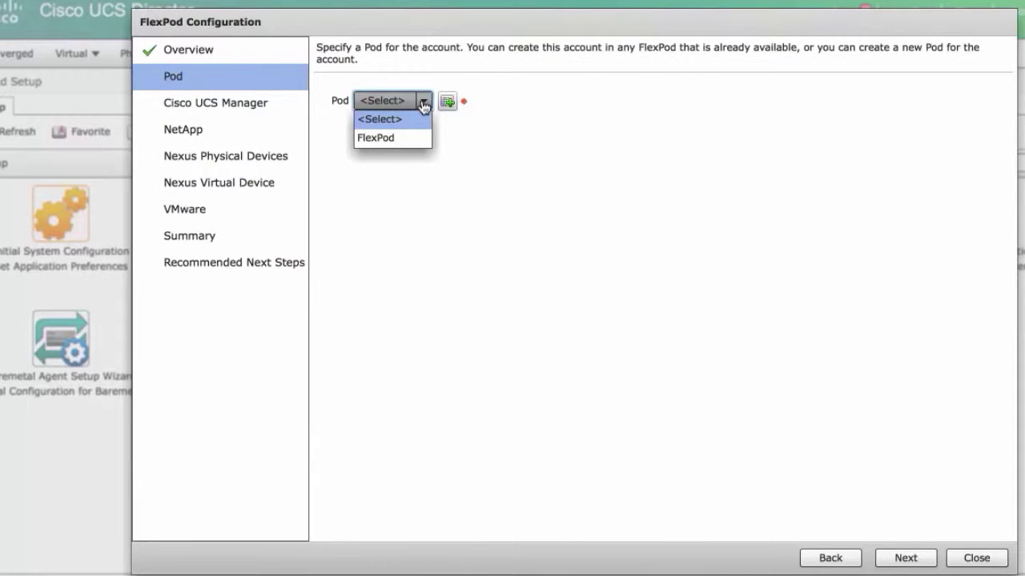
click(446, 102)
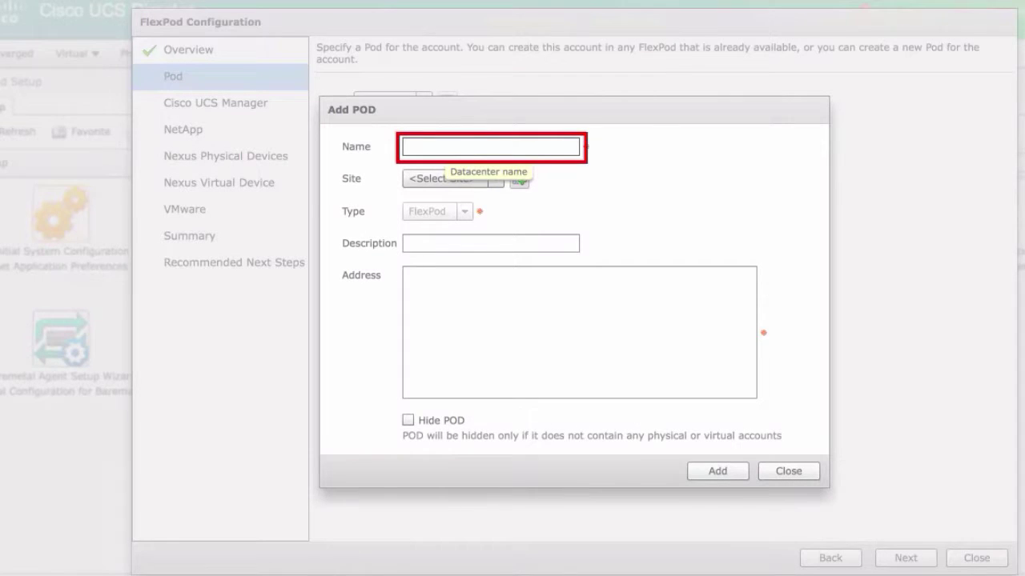
- Name the pod San Jose DataCenter and create a new site SJC with a contact name
text(San Jose DataCenter)
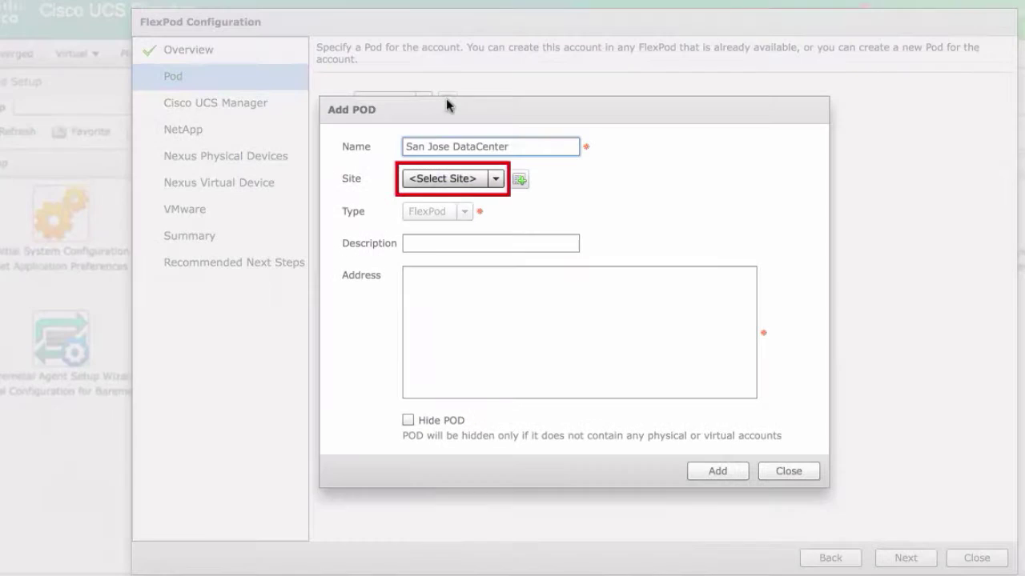
click(495, 180)
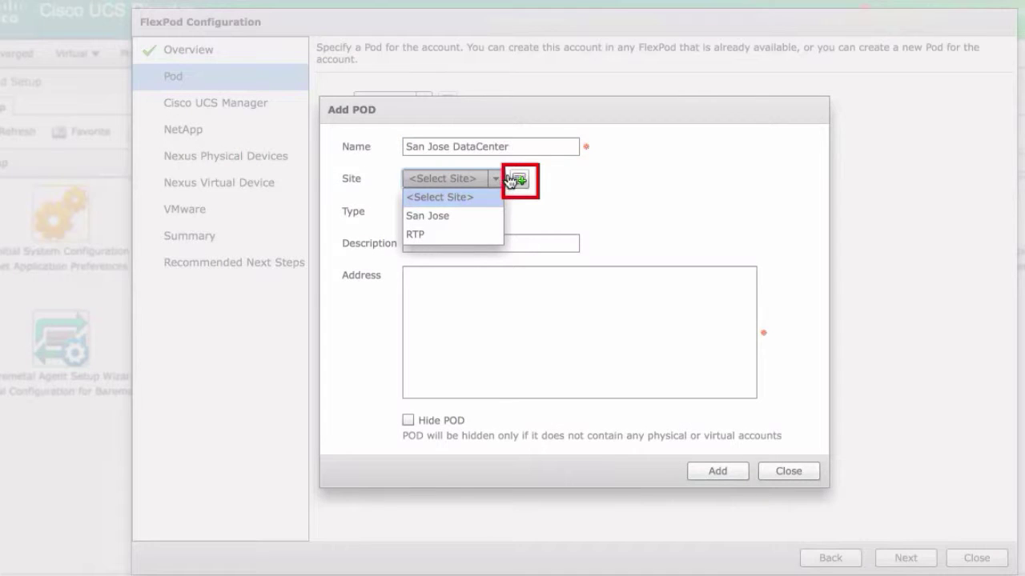
click(518, 181)
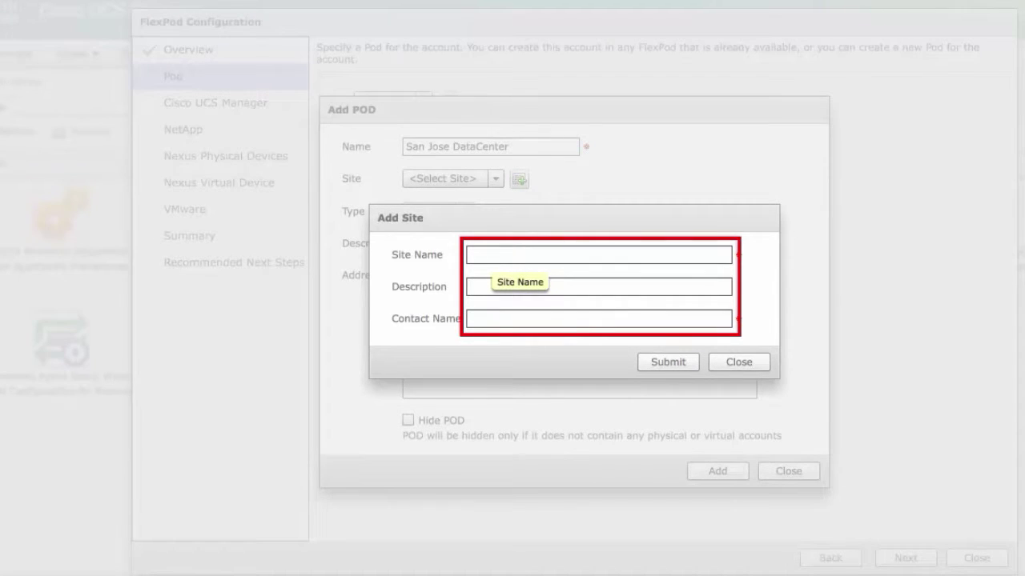
text(SJC)
key(Tab)
key(Tab)
text(John)
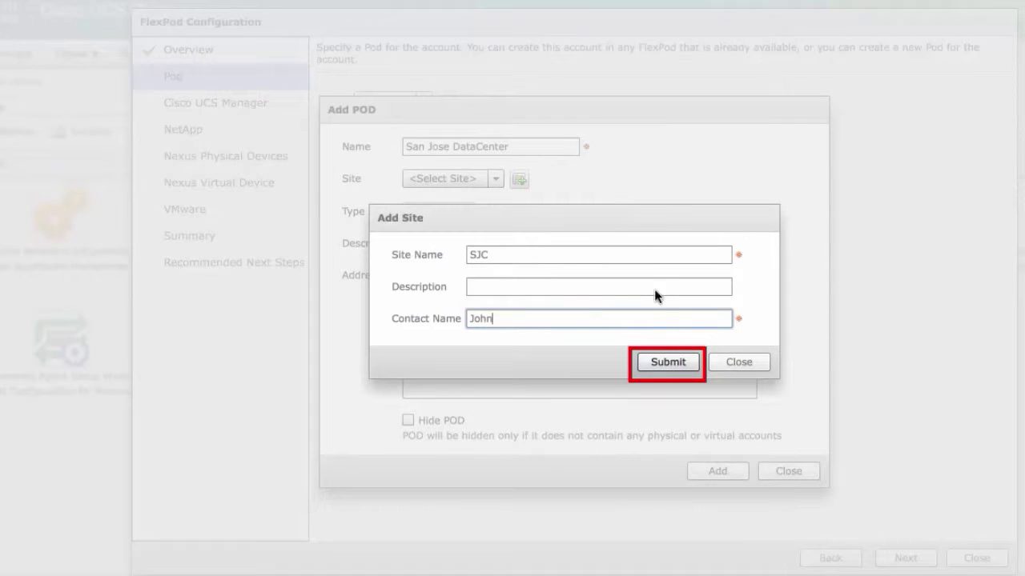
click(665, 362)
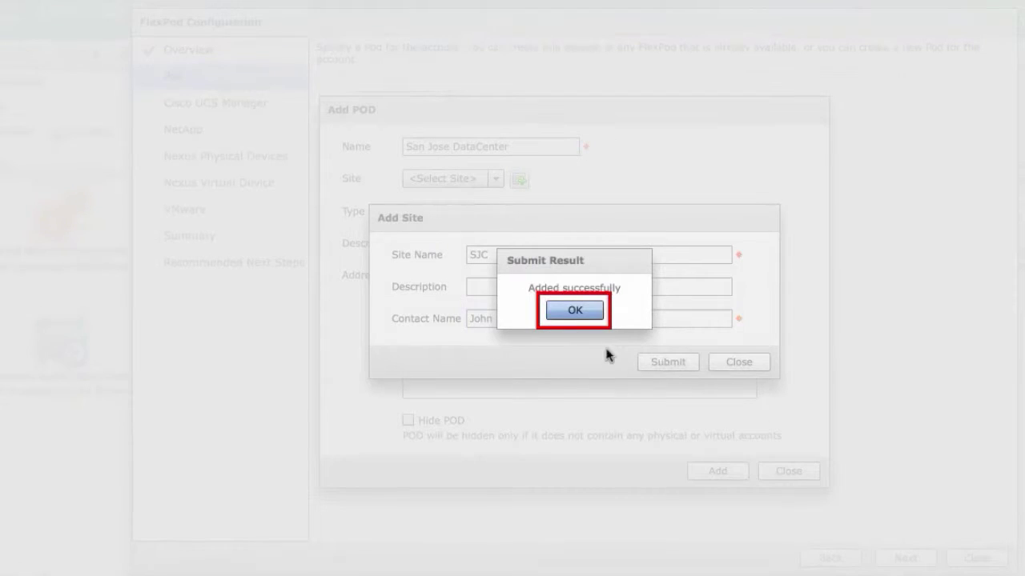
click(582, 311)
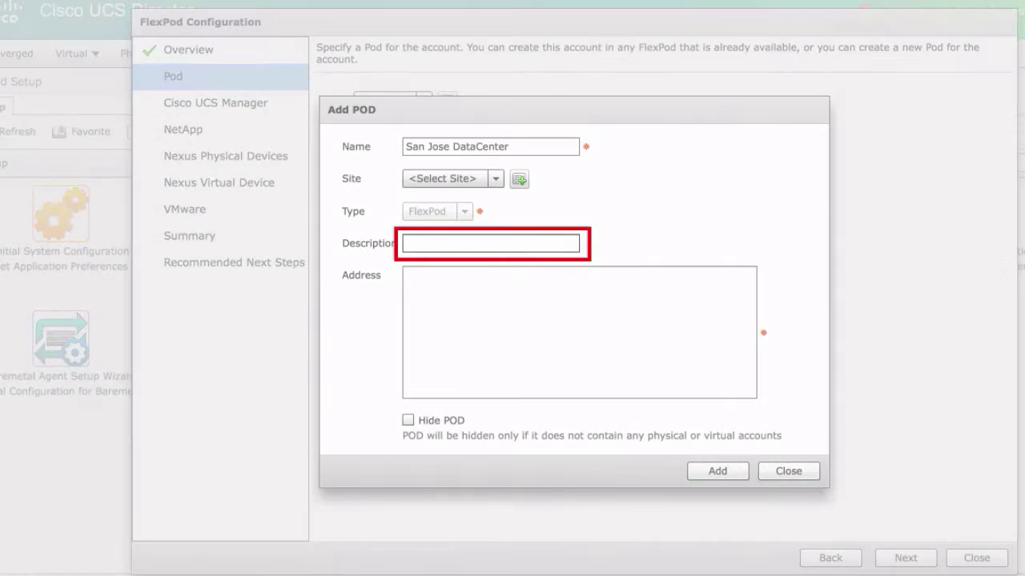
- Fill in the pod's address and create the San Jose DataCenter pod
click(490, 244)
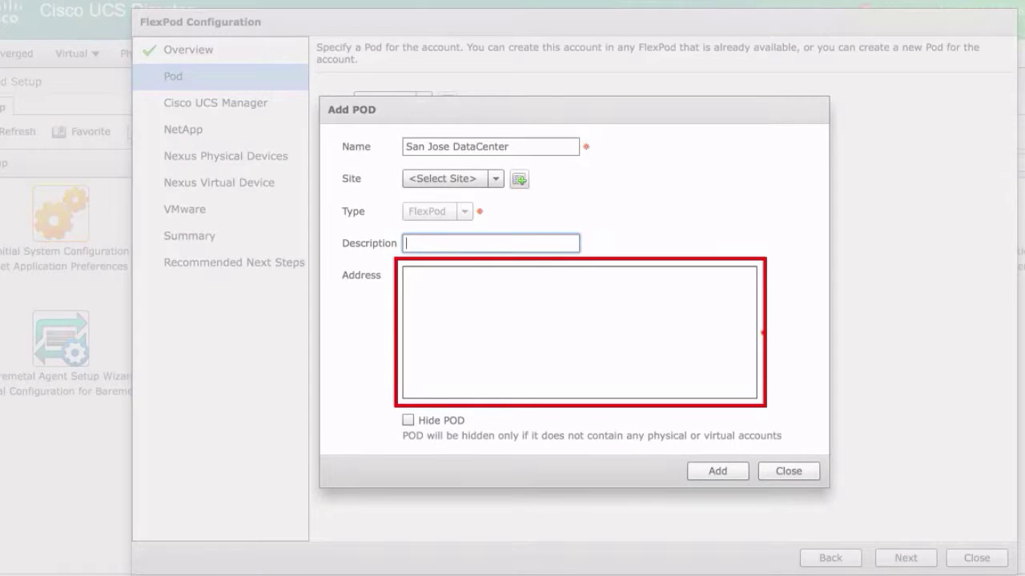
click(583, 312)
text(1234 SJC)
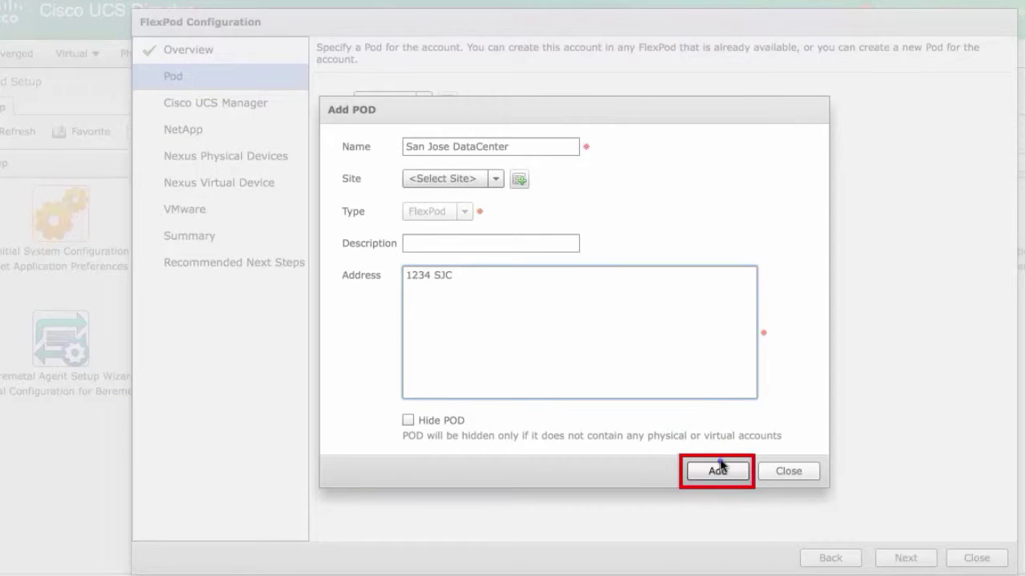
click(718, 463)
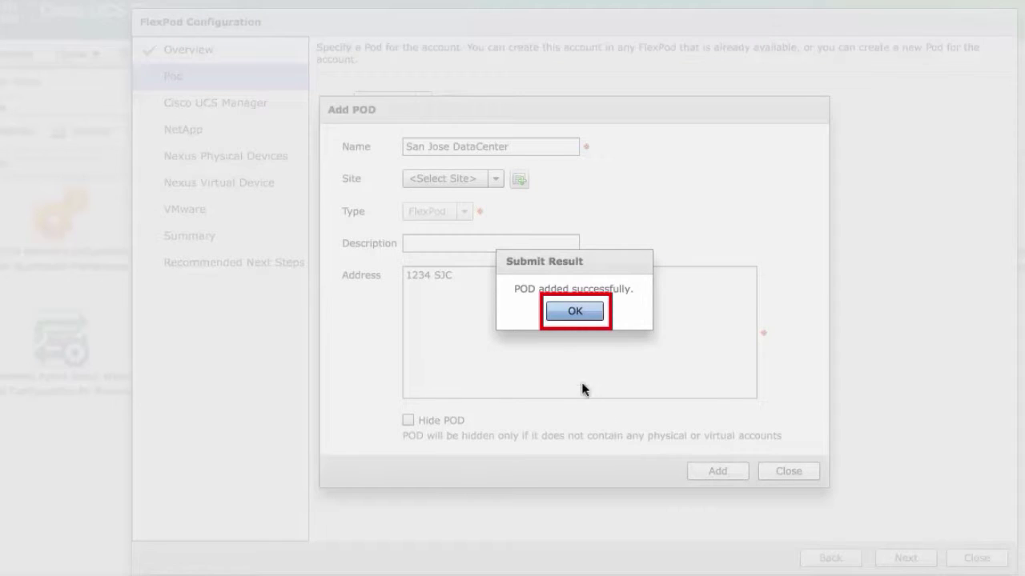
click(572, 310)
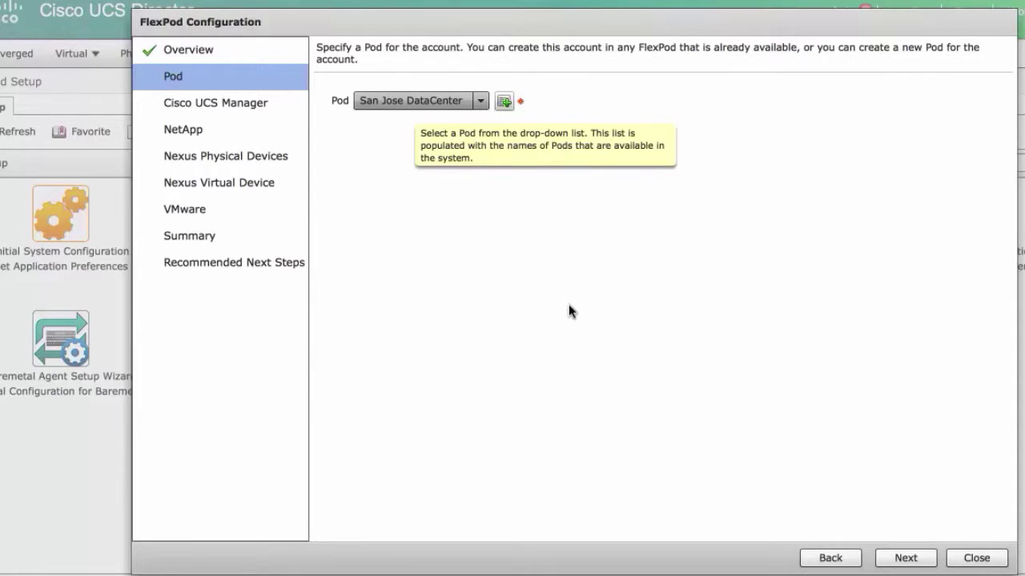
- Add UCSM SJC Account at 172.31.240.51 with direct credentials over https, port 443
click(905, 558)
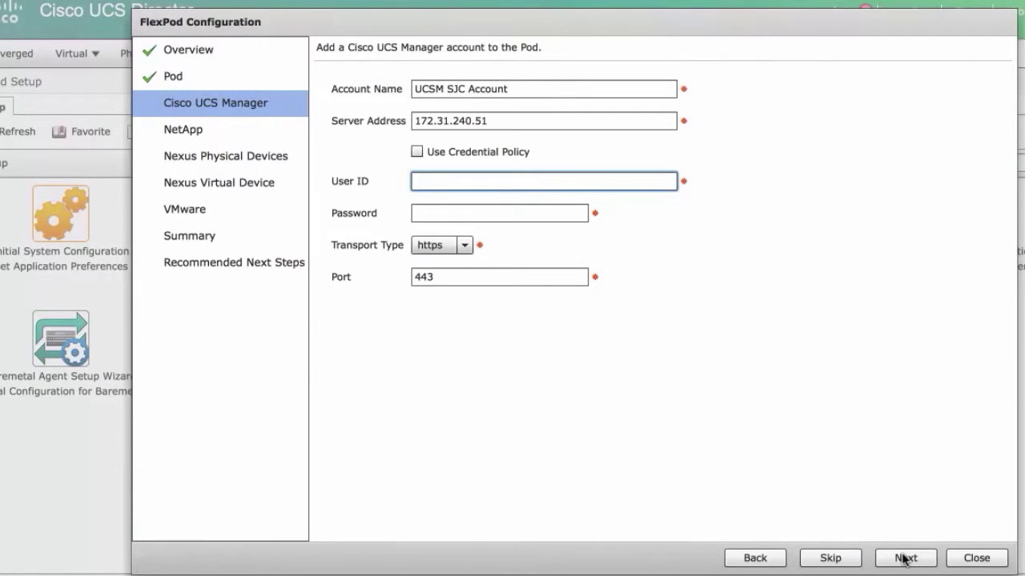
click(416, 151)
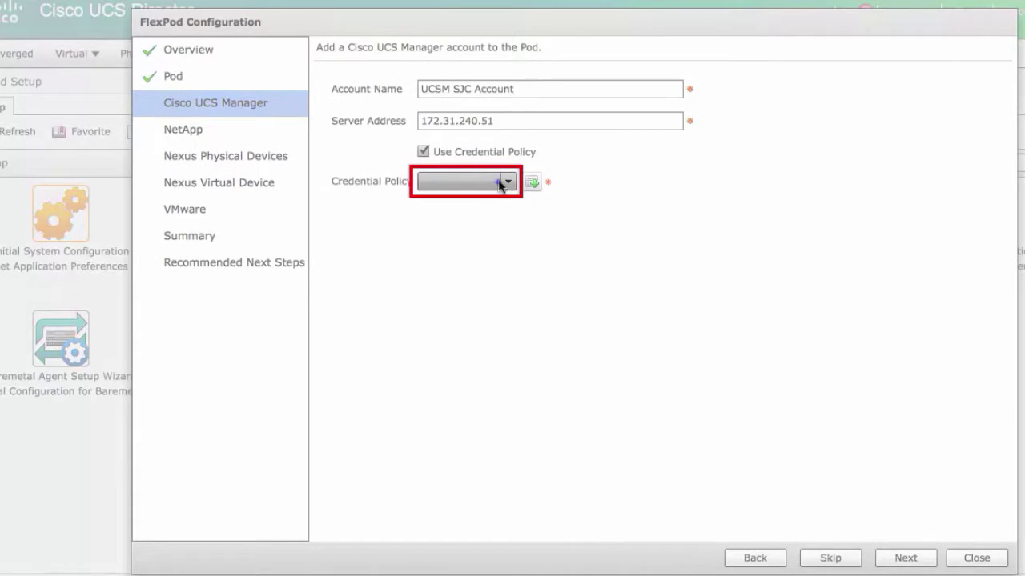
click(501, 183)
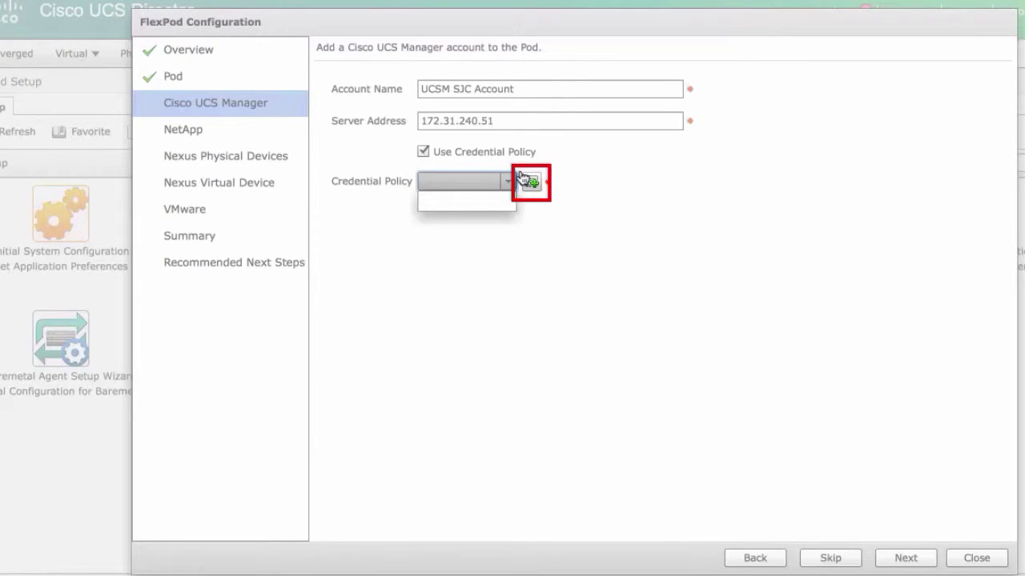
click(422, 151)
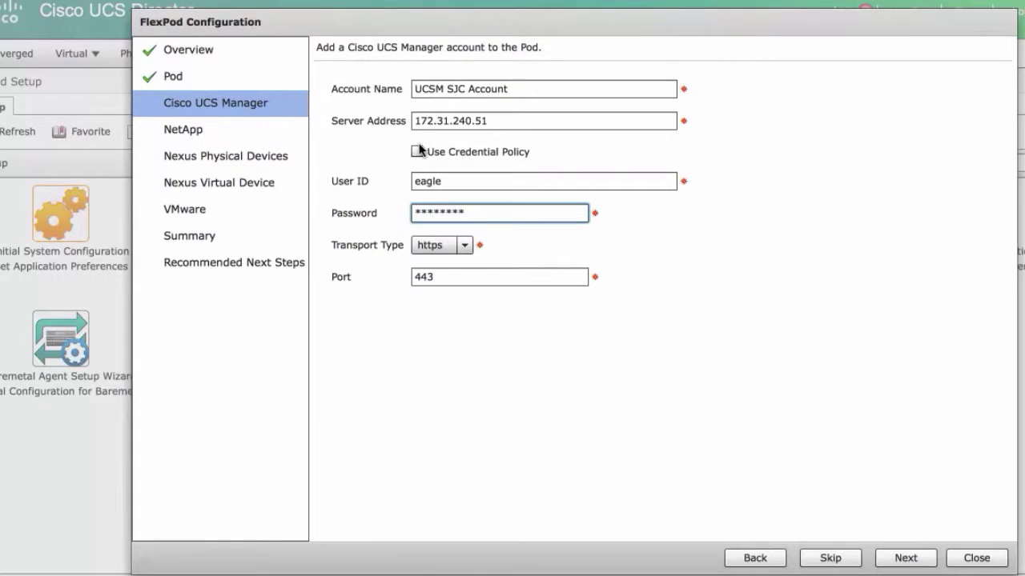
click(462, 244)
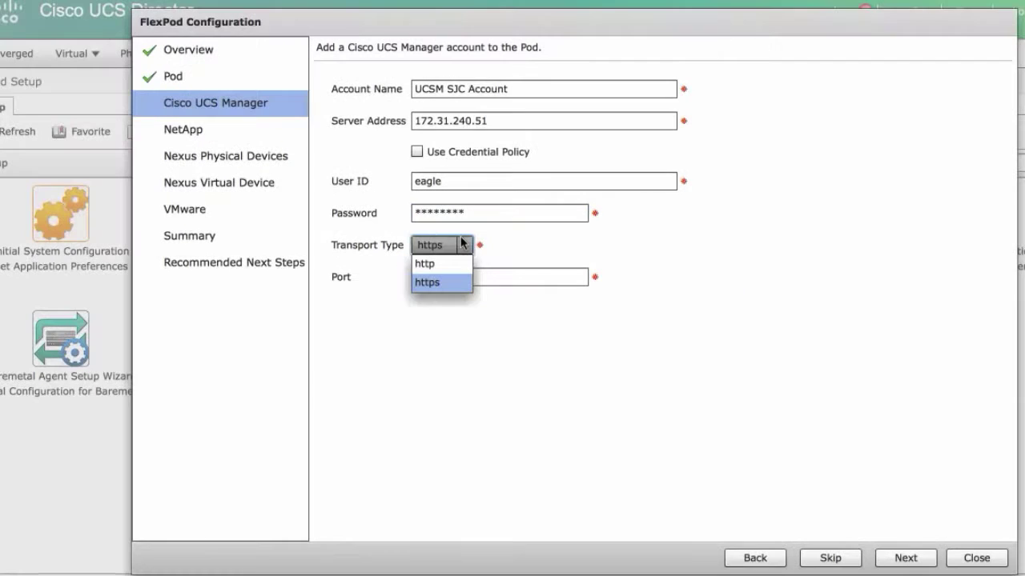
click(428, 262)
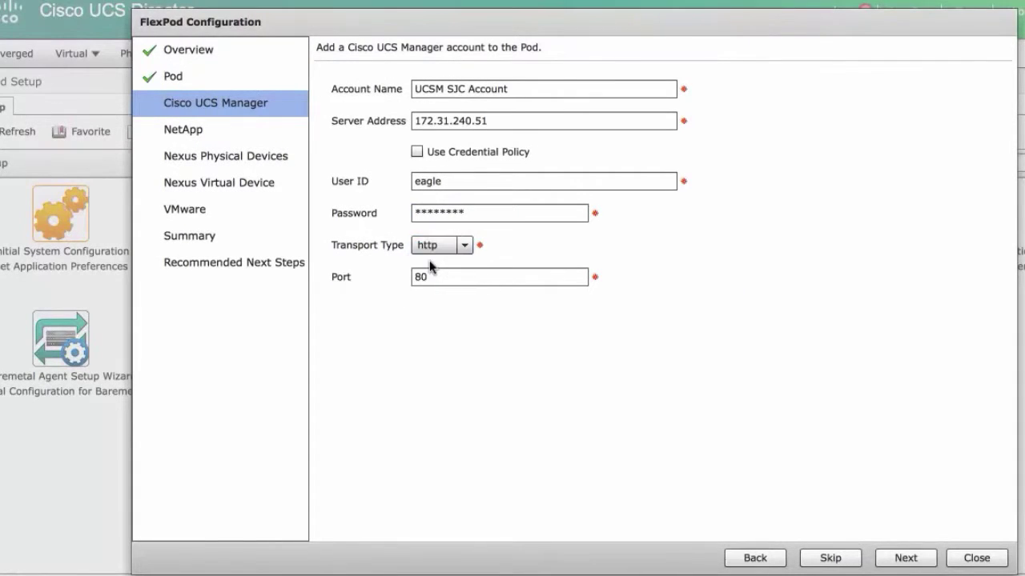
click(463, 244)
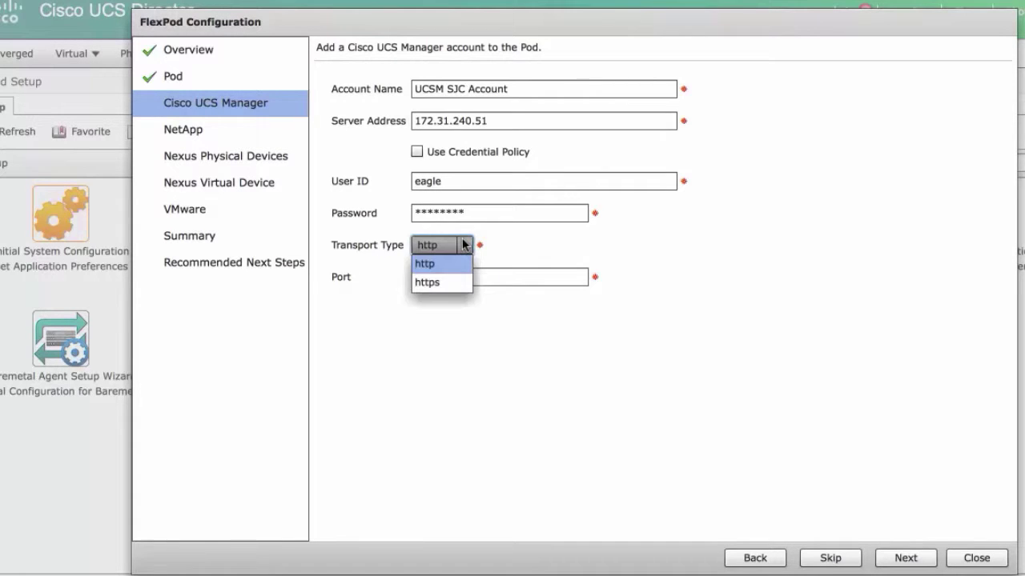
click(429, 284)
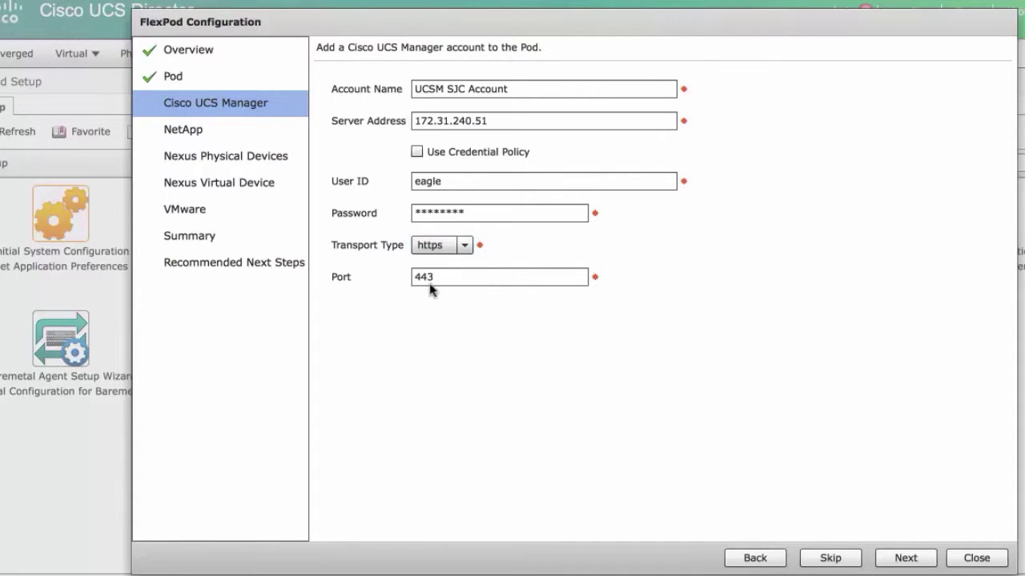
click(907, 560)
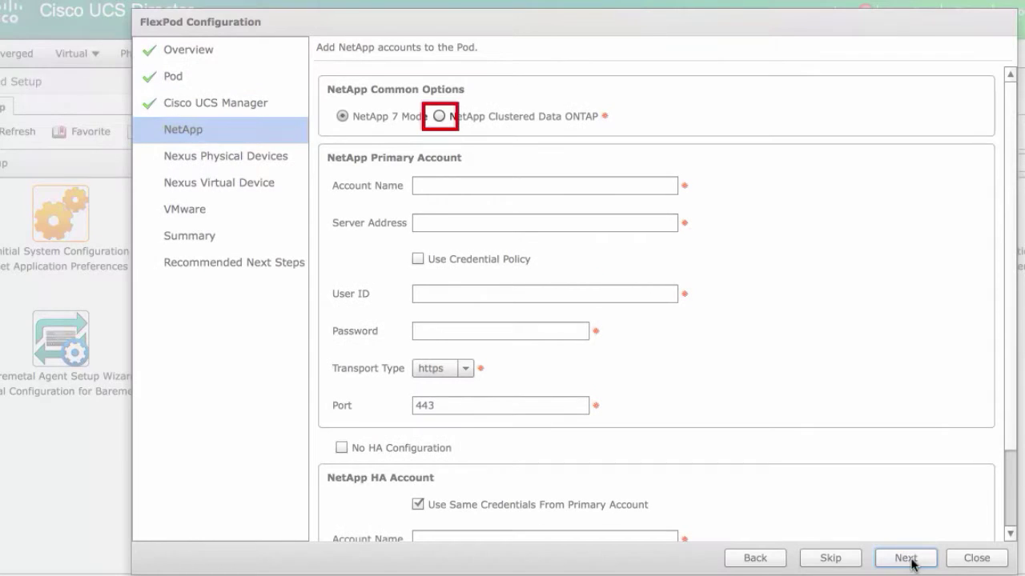
- Select NetApp Clustered Data ONTAP mode, keeping the HA account section enabled
click(438, 117)
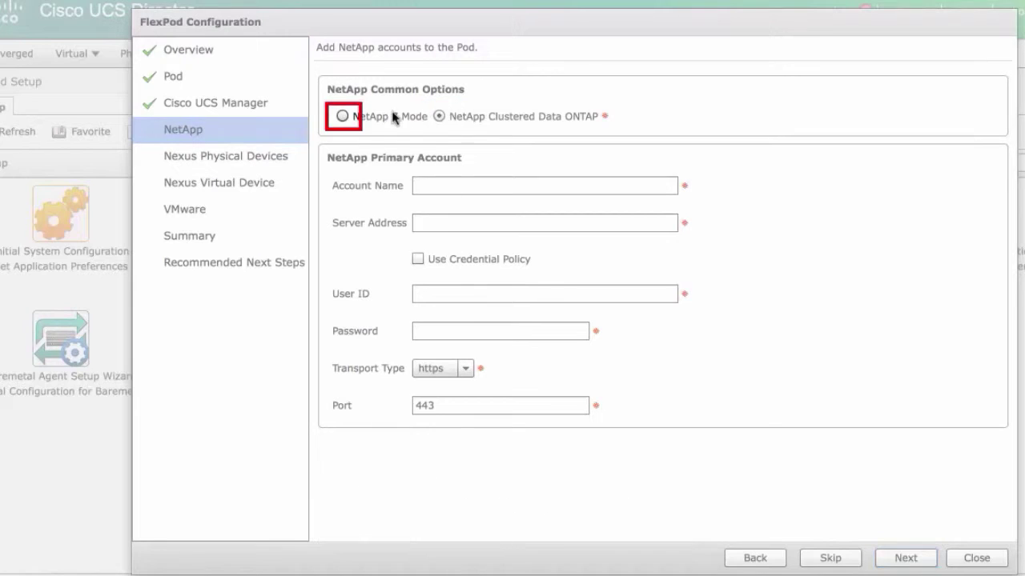
click(342, 116)
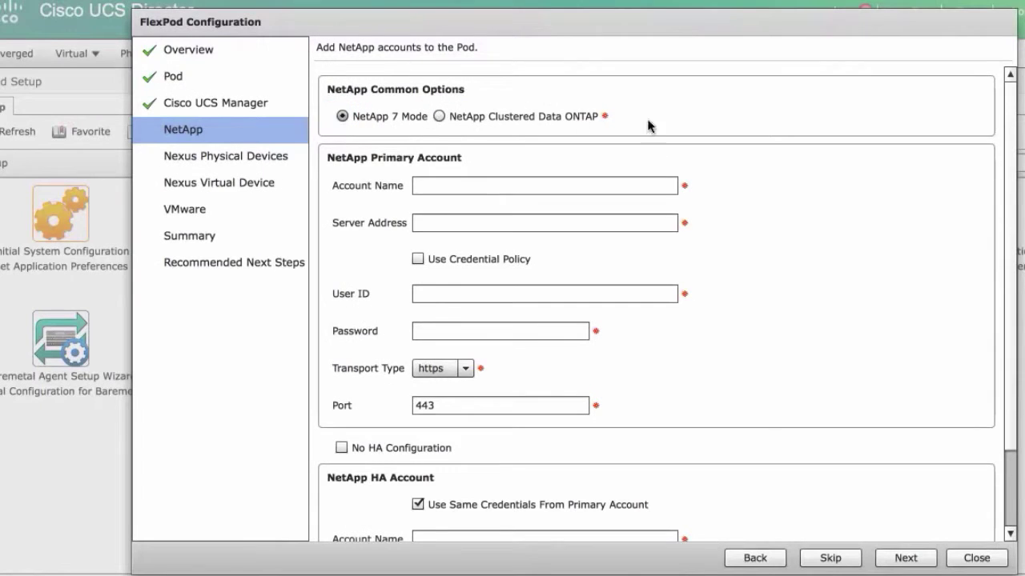
drag(1014, 219, 1013, 315)
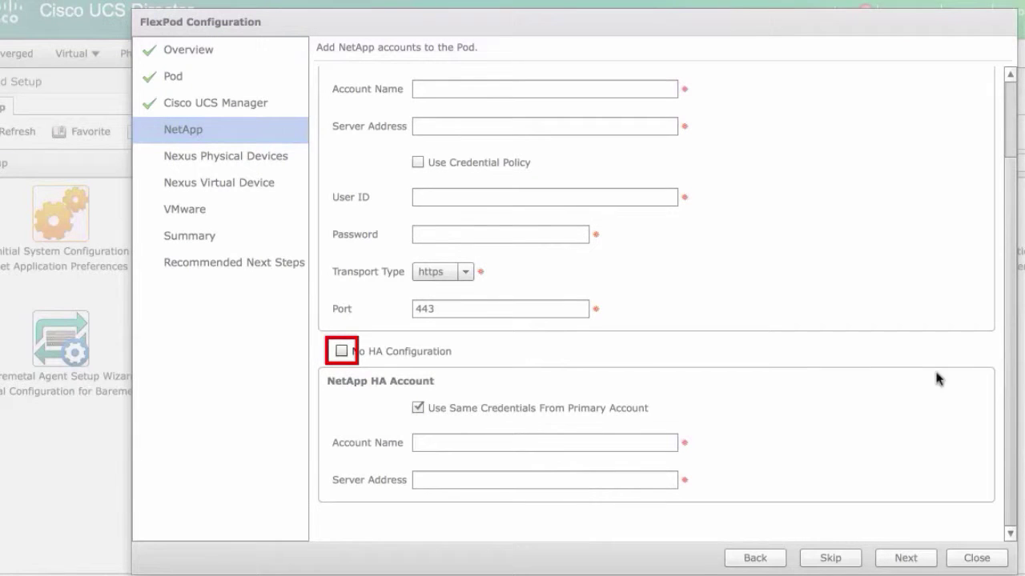
click(341, 351)
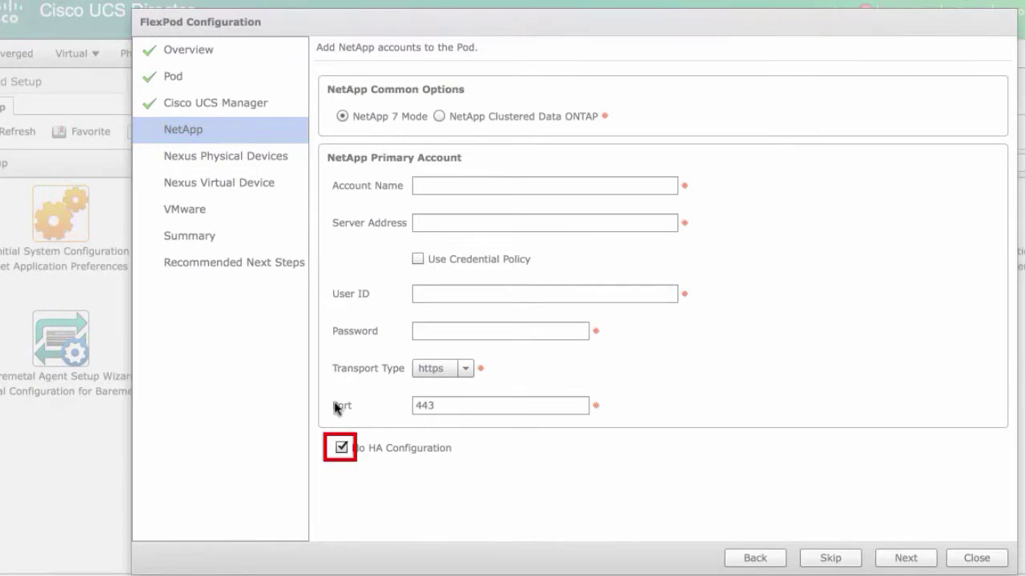
click(339, 448)
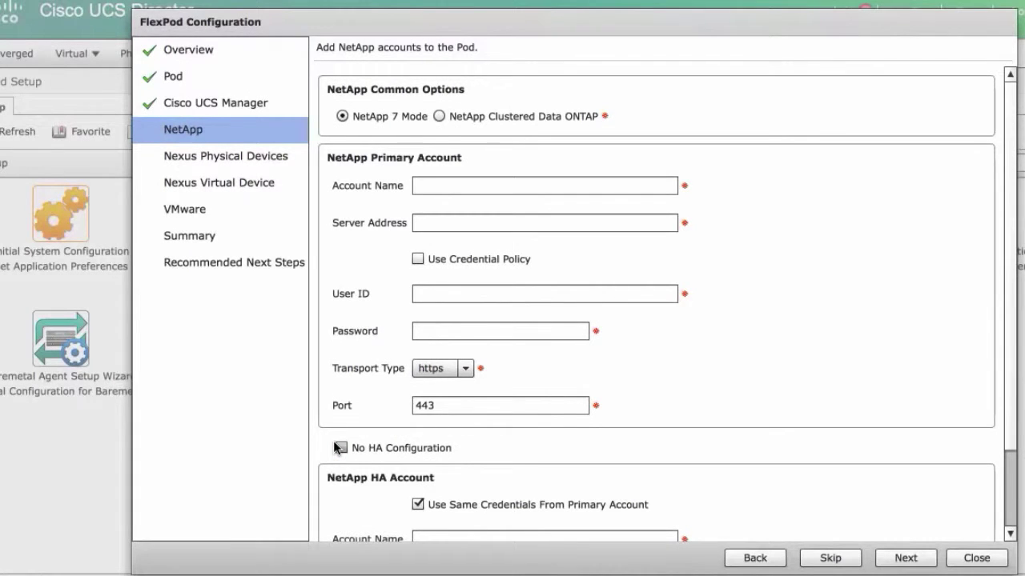
click(438, 116)
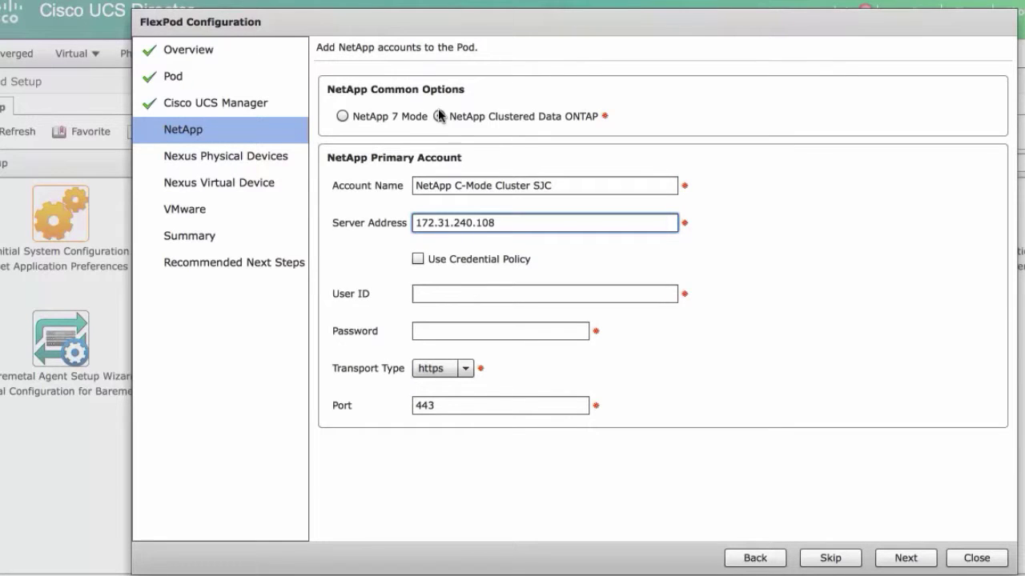
click(439, 116)
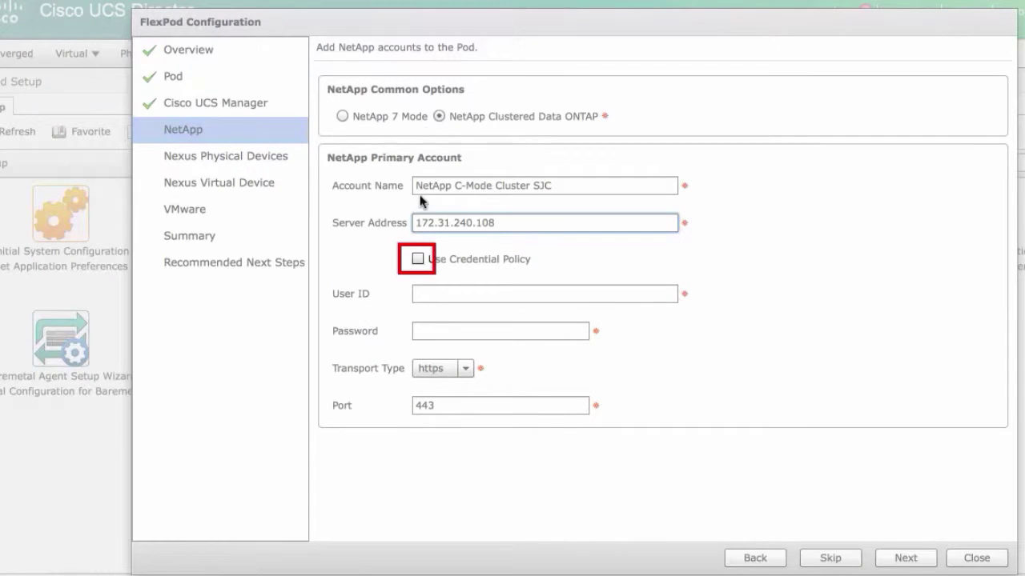
- Save account NetApp C-Mode Cluster SJC at 172.31.240.108 with direct credentials over https
click(418, 260)
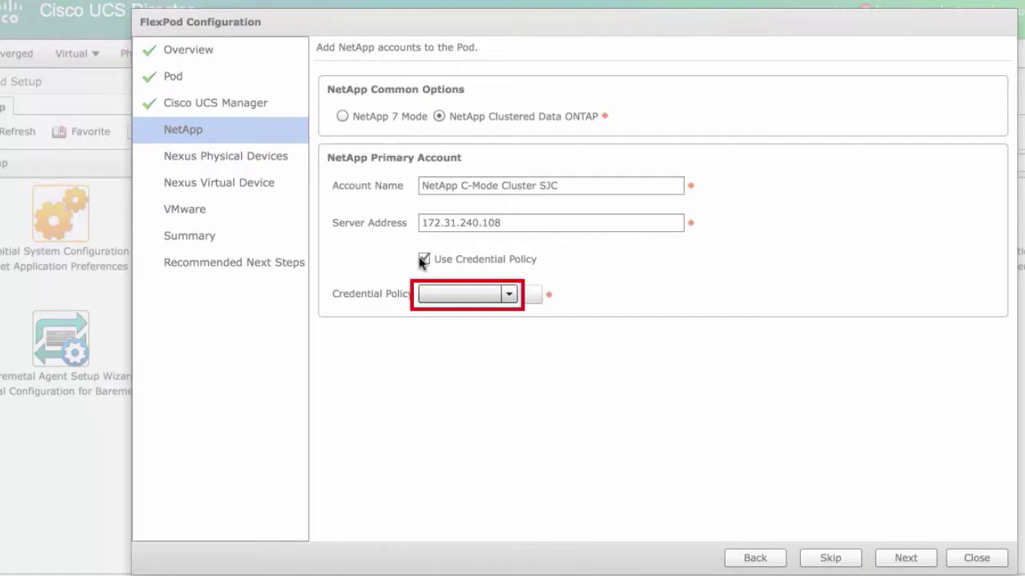
click(509, 295)
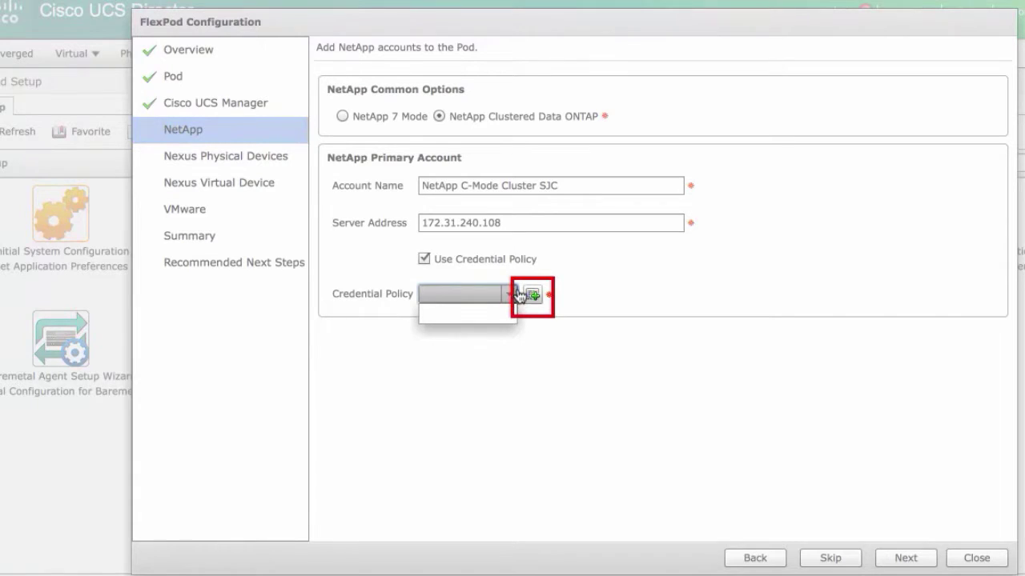
click(420, 259)
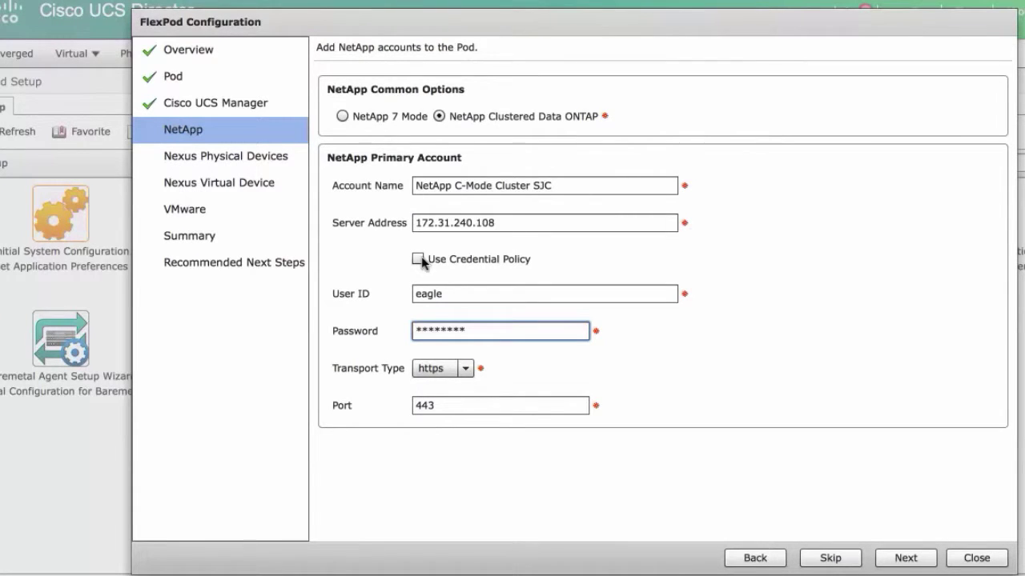
click(465, 370)
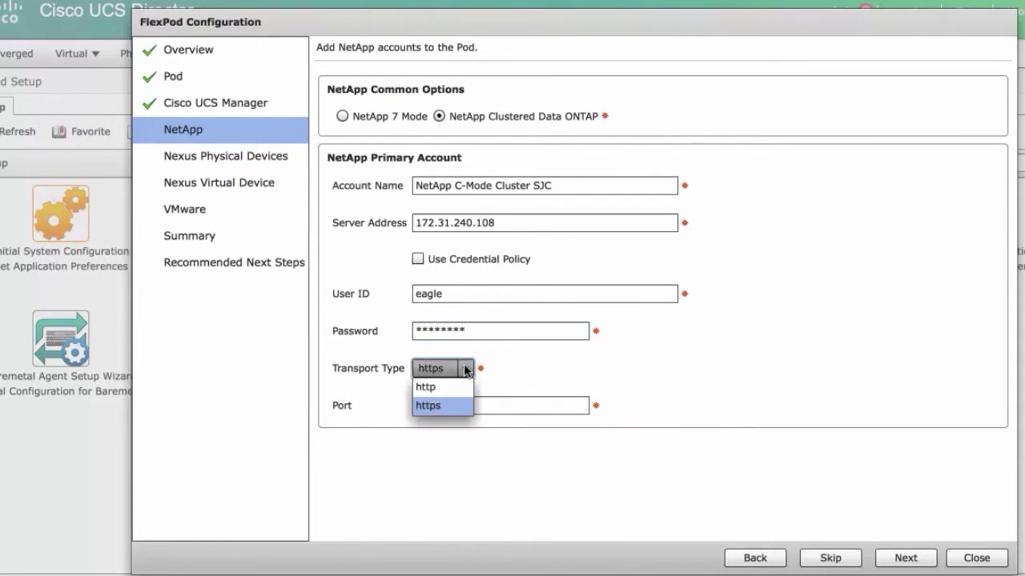
click(430, 387)
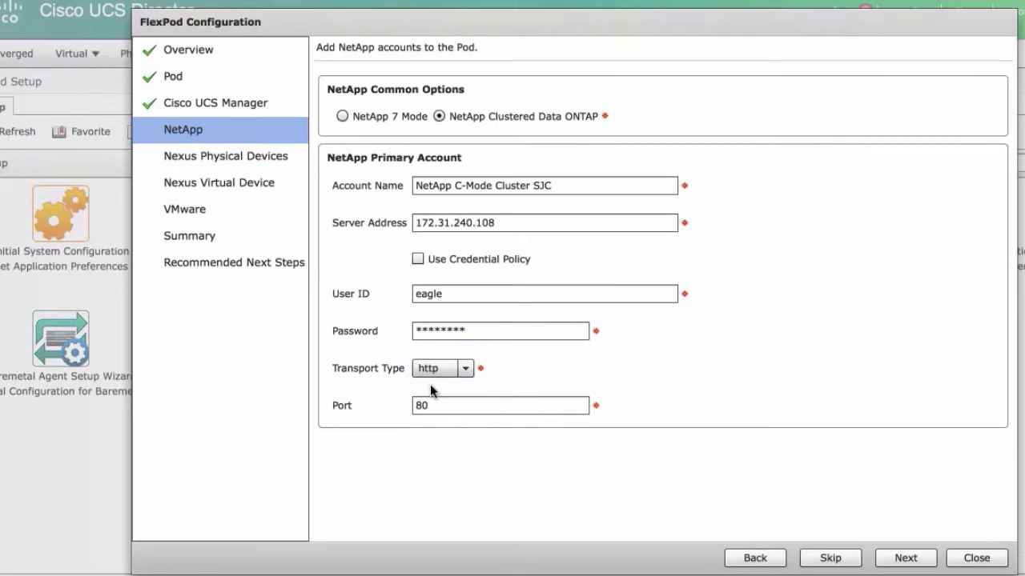
click(452, 370)
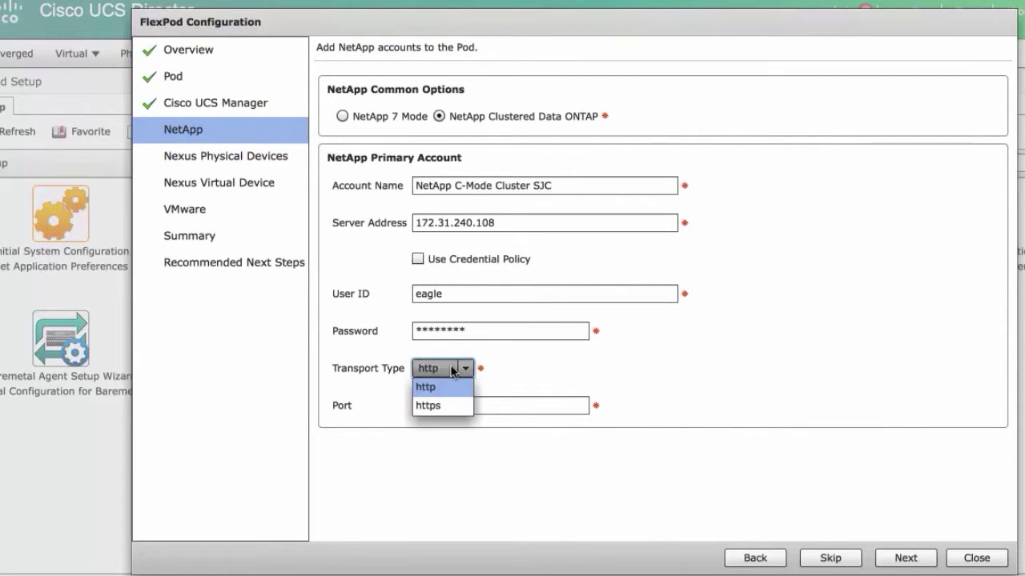
click(432, 406)
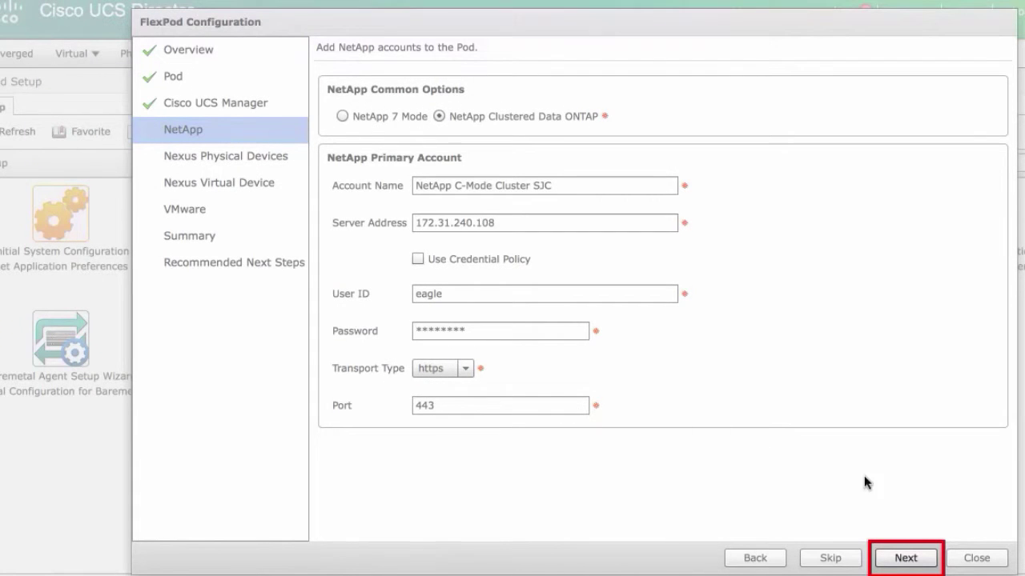
click(906, 558)
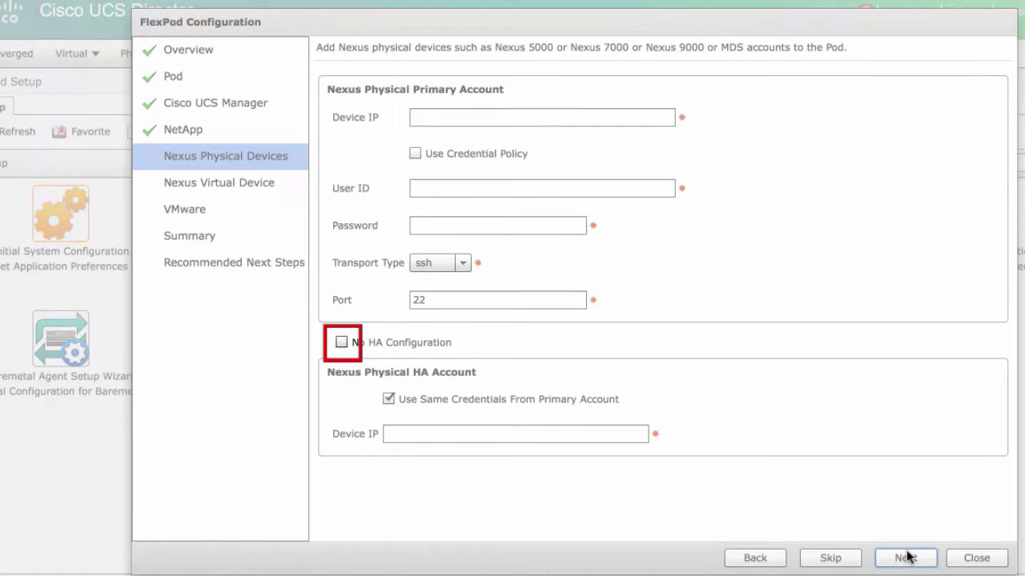
- Switch Nexus device 172.31.240.43 to a credential policy and begin adding a new policy
click(342, 343)
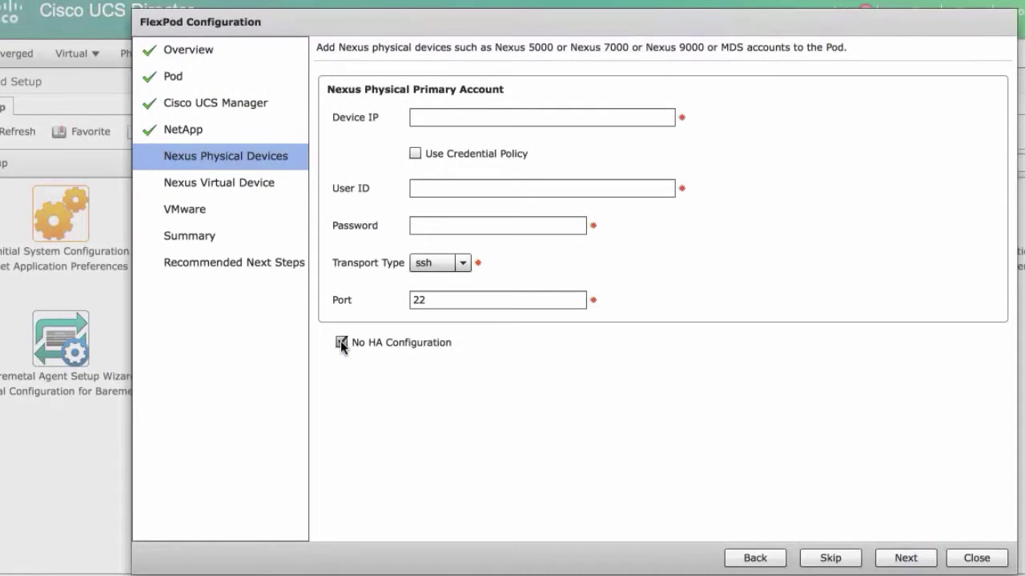
click(342, 344)
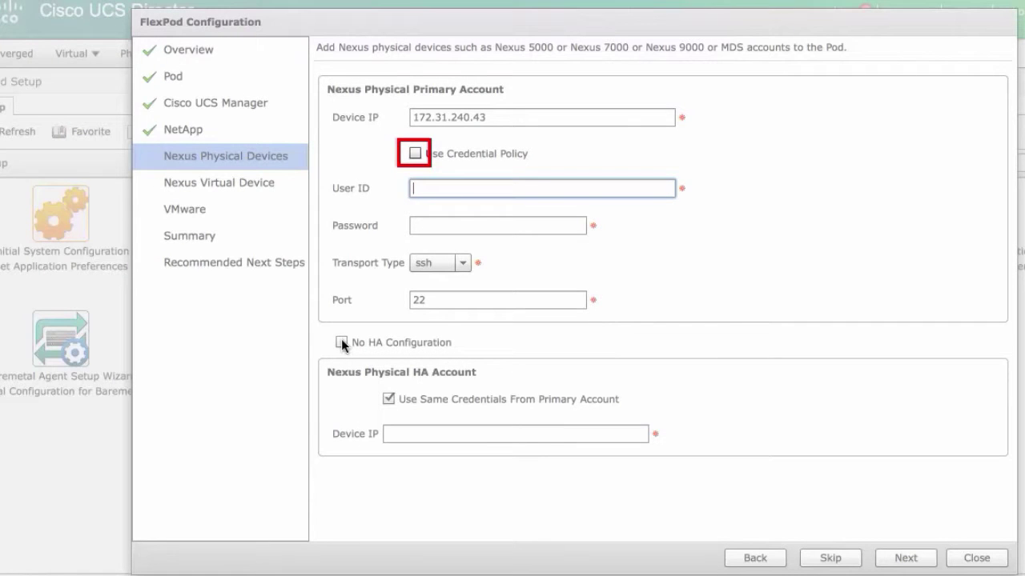
click(414, 153)
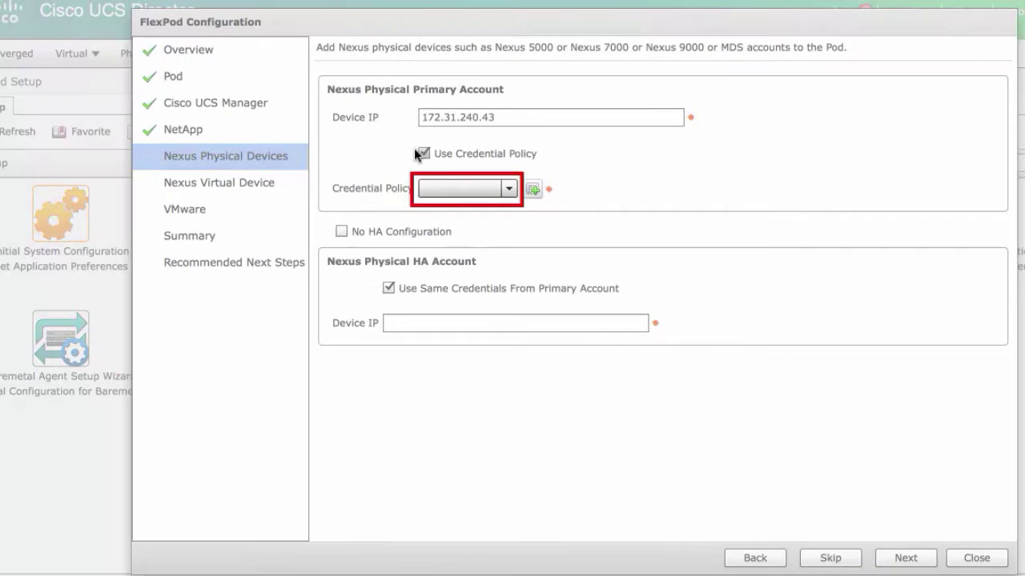
click(509, 188)
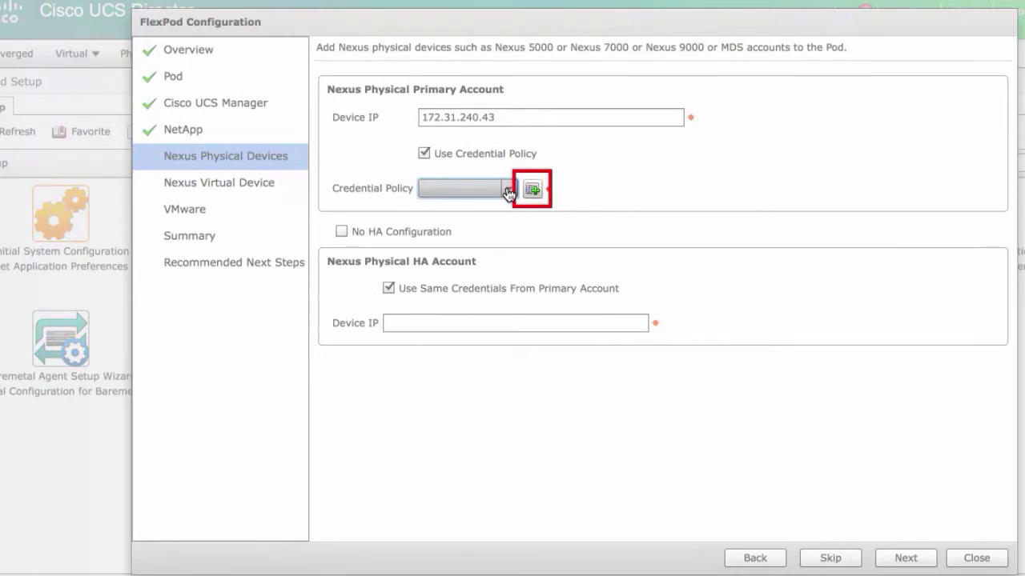
click(533, 189)
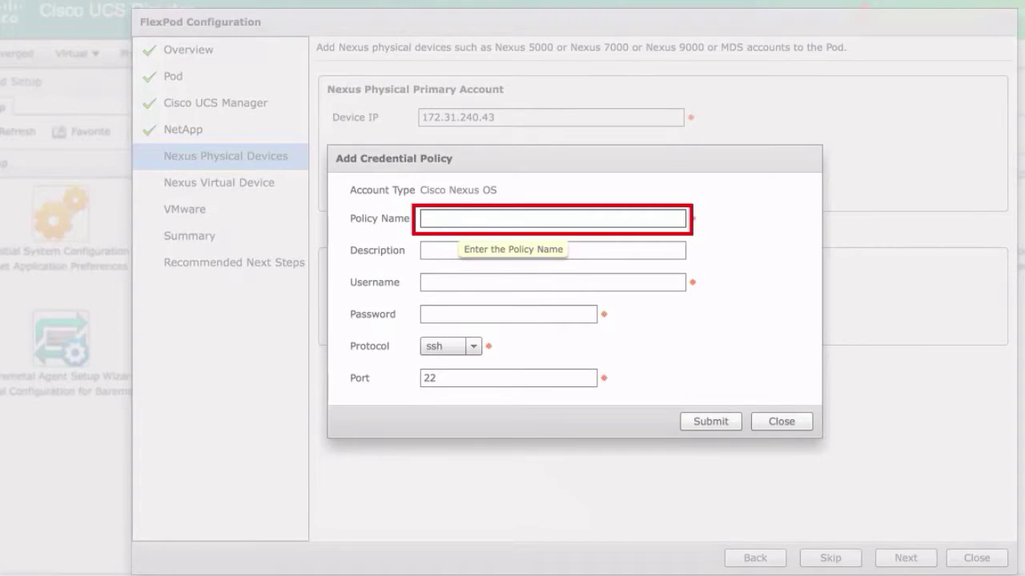
- Name the policy Nexus OS Credential Policy and enter the switch username and password
click(553, 217)
text(Nexus OS Credential Policy)
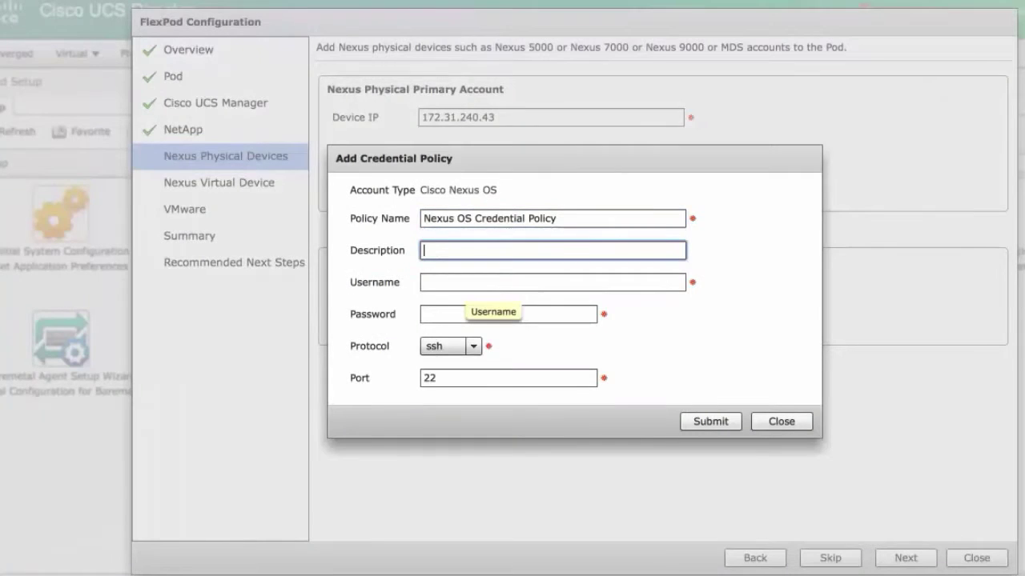
click(553, 250)
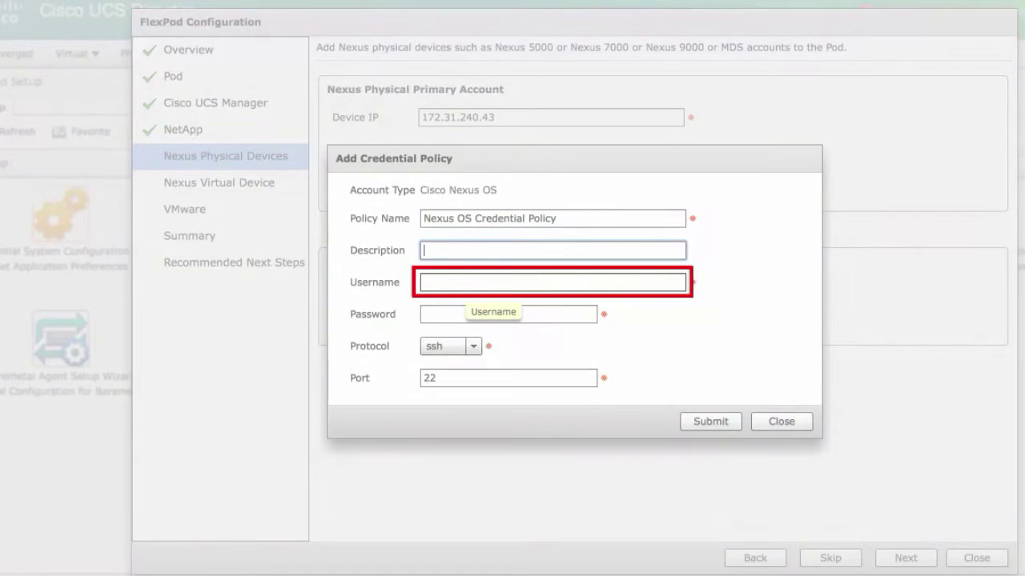
click(552, 282)
text(eagle)
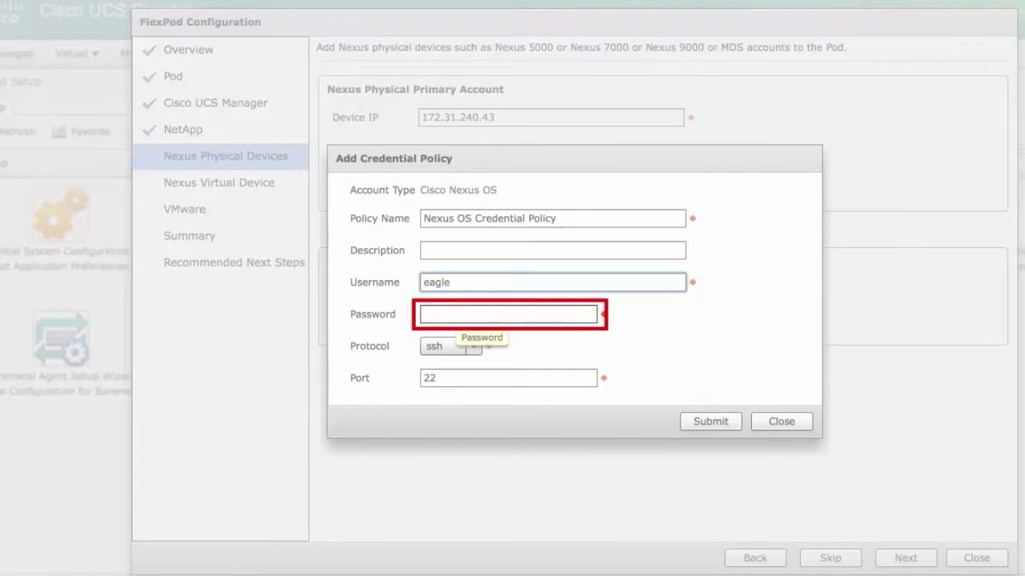
click(509, 314)
text(********)
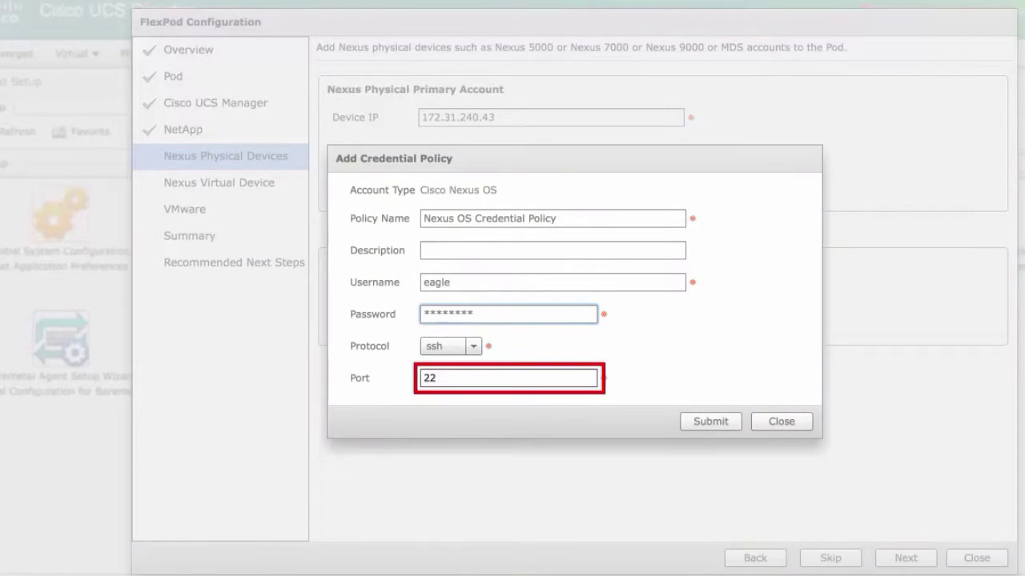
- Keep the protocol at ssh on port 22 and save the credential policy
key(Tab)
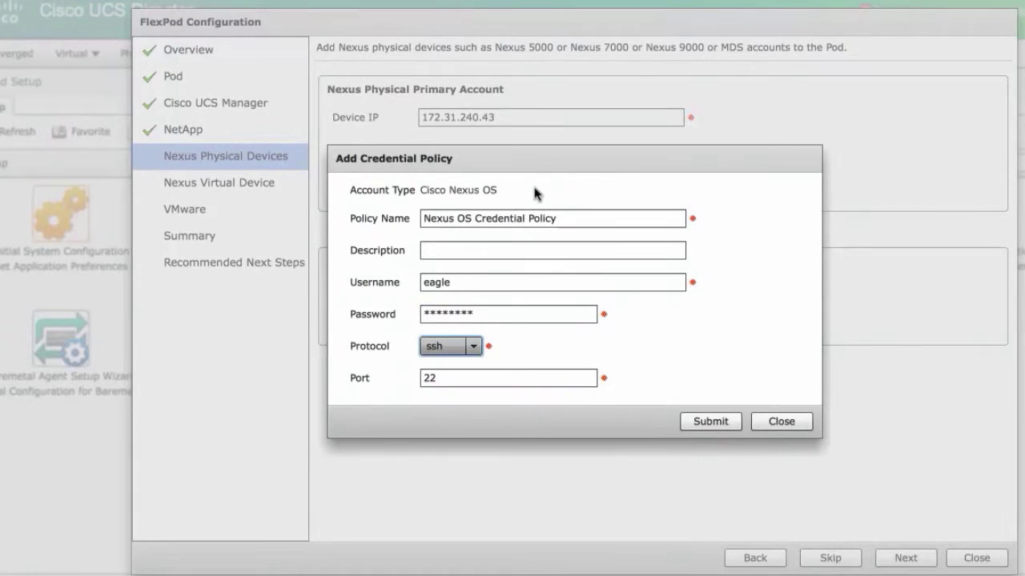
click(473, 346)
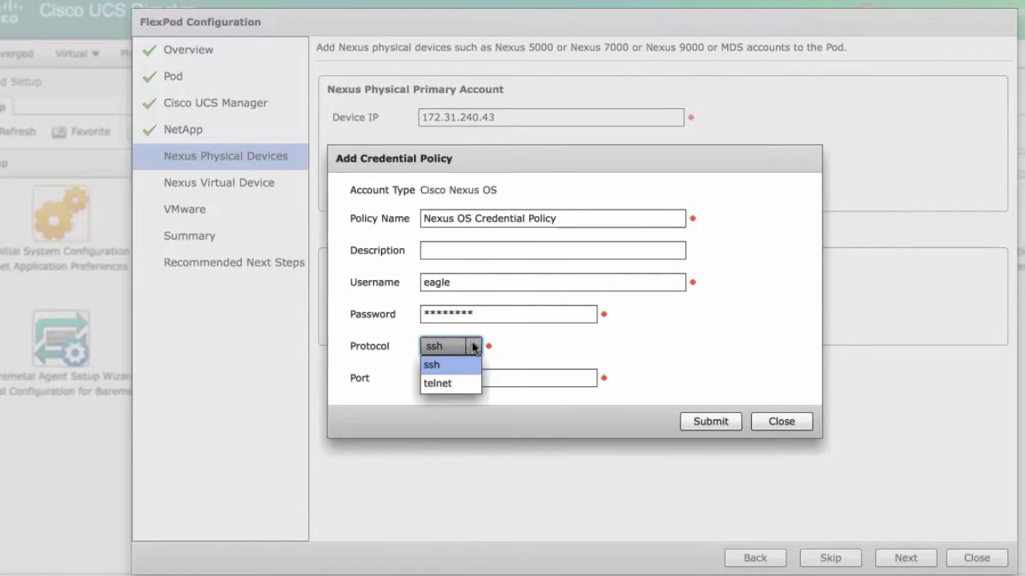
click(451, 384)
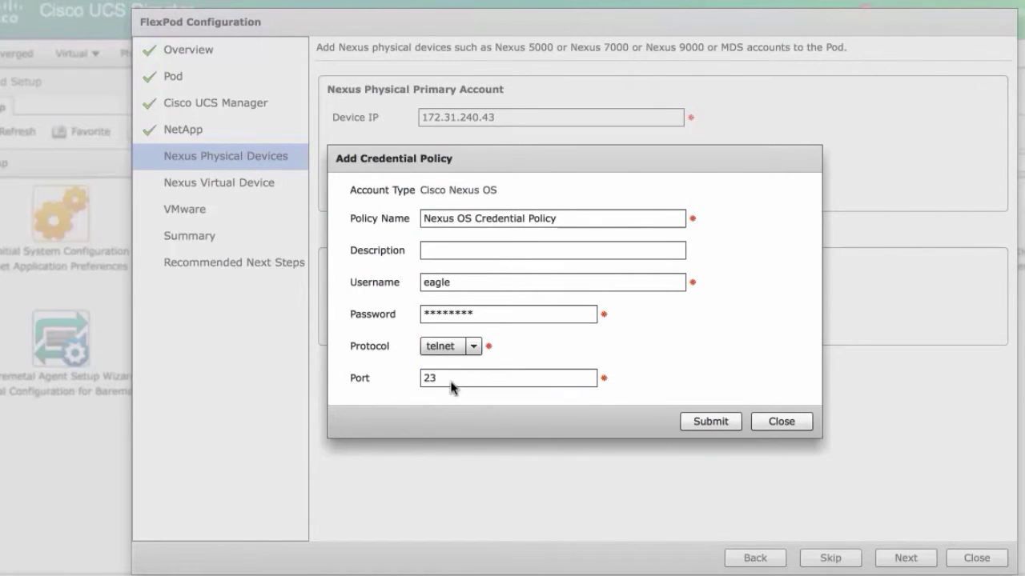
click(474, 349)
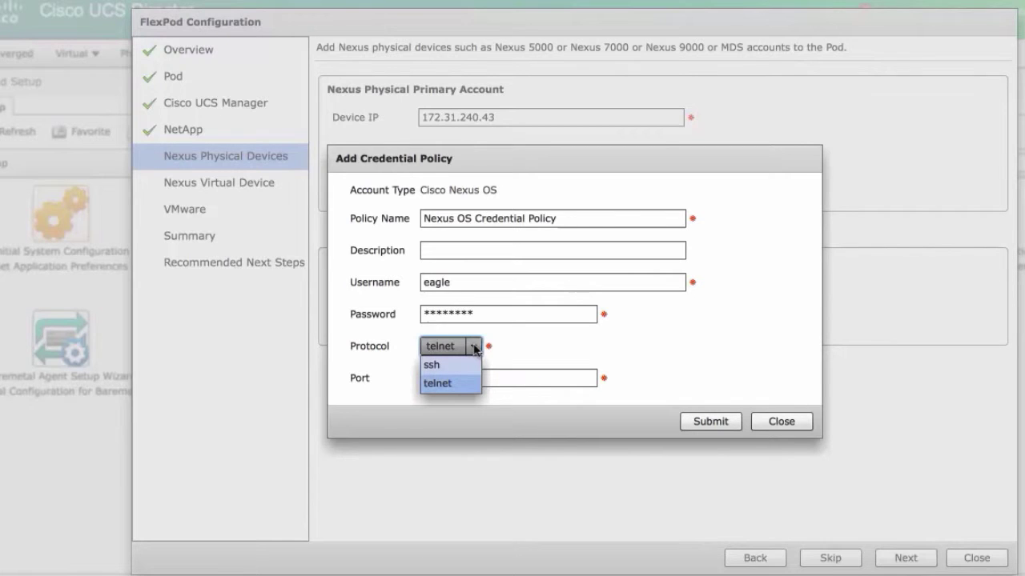
click(439, 364)
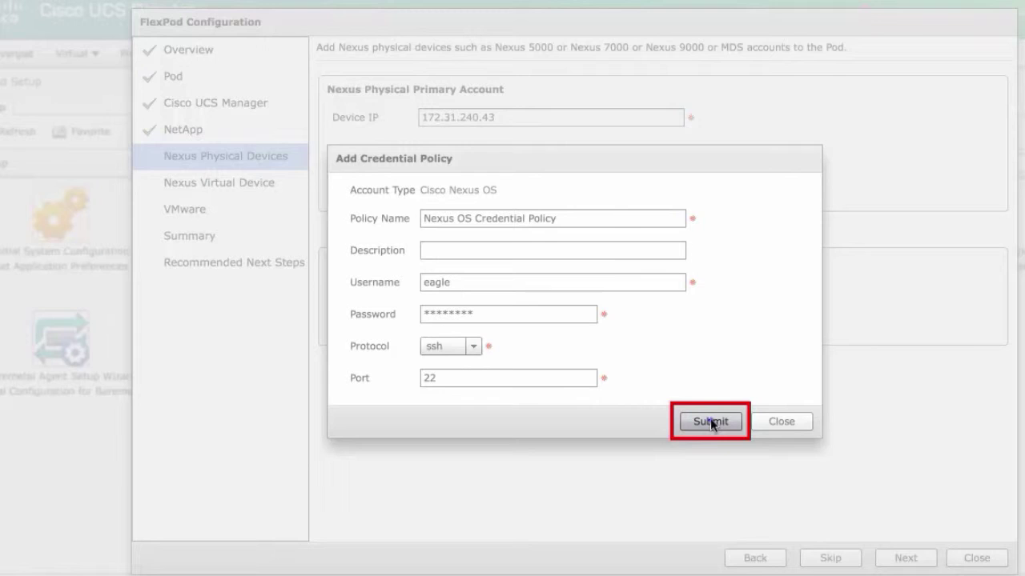
click(709, 421)
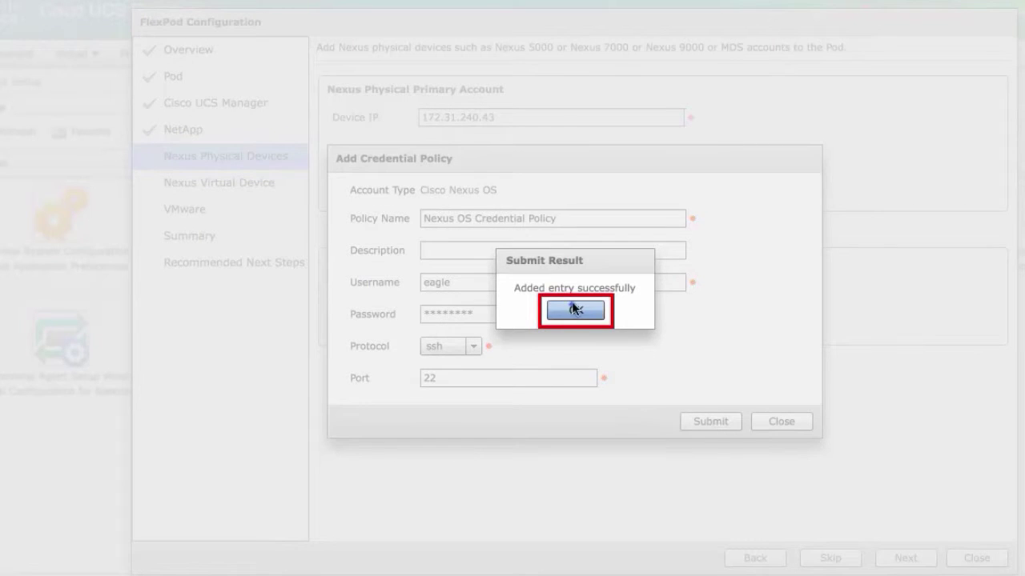
click(572, 309)
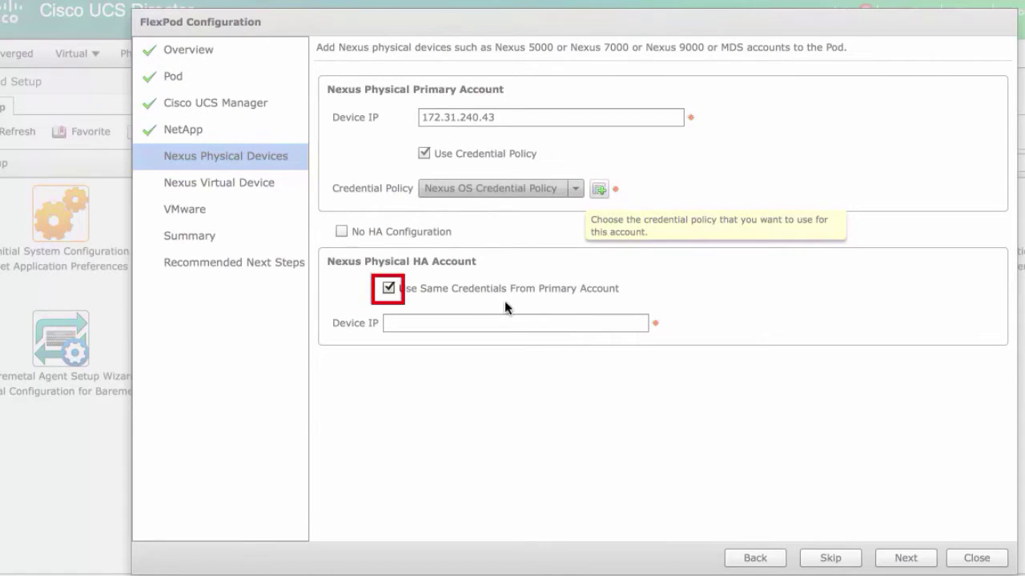
- Add HA Nexus switch 172.31.240.44 reusing the primary account's credentials, then continue
click(389, 288)
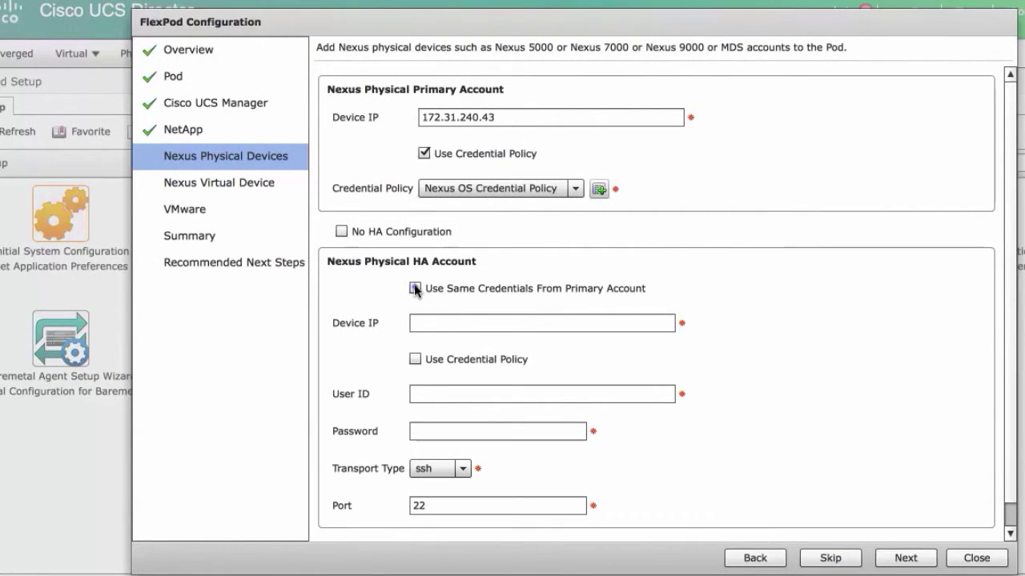
click(414, 288)
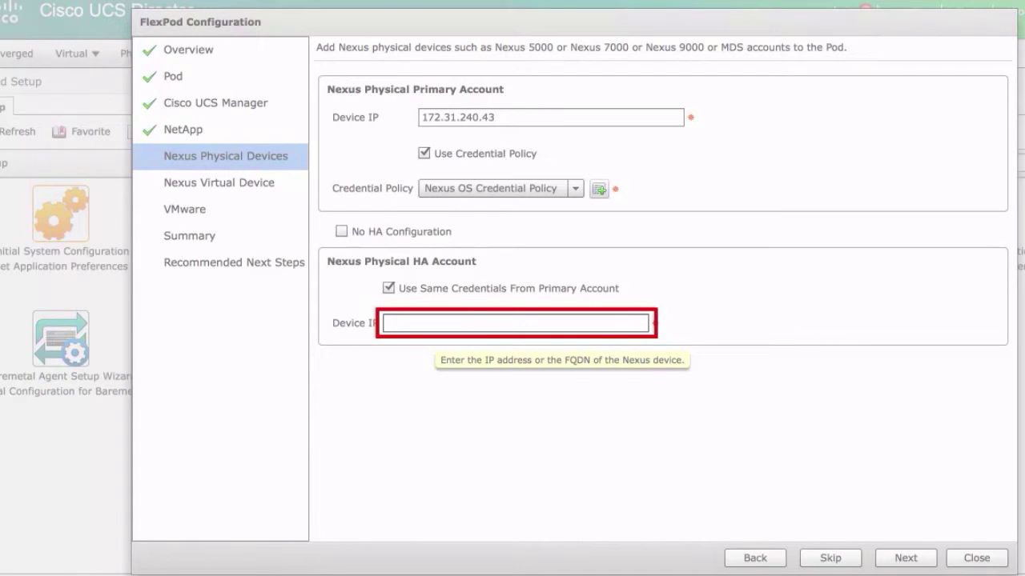
text(172.31.240.44)
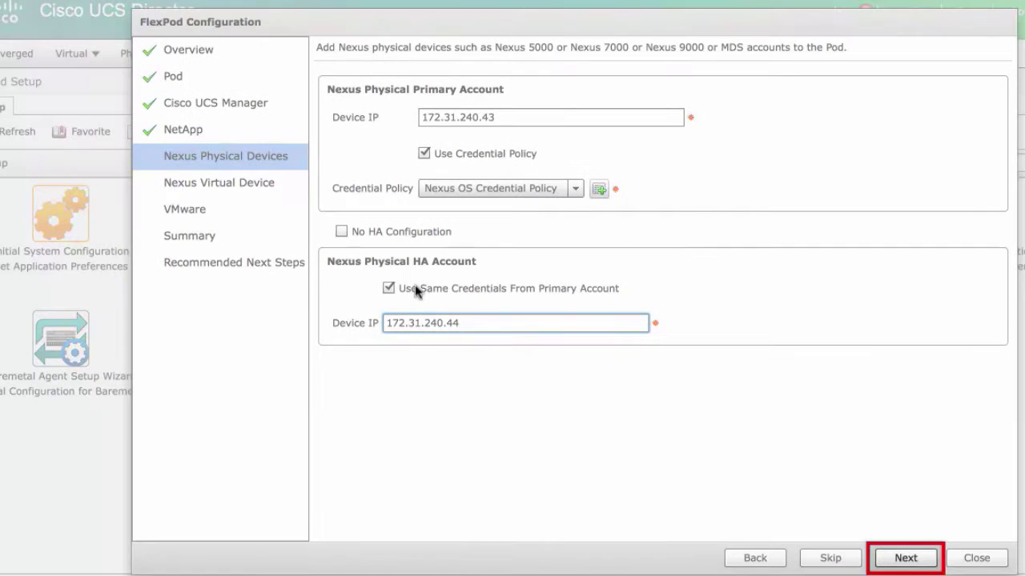
click(908, 559)
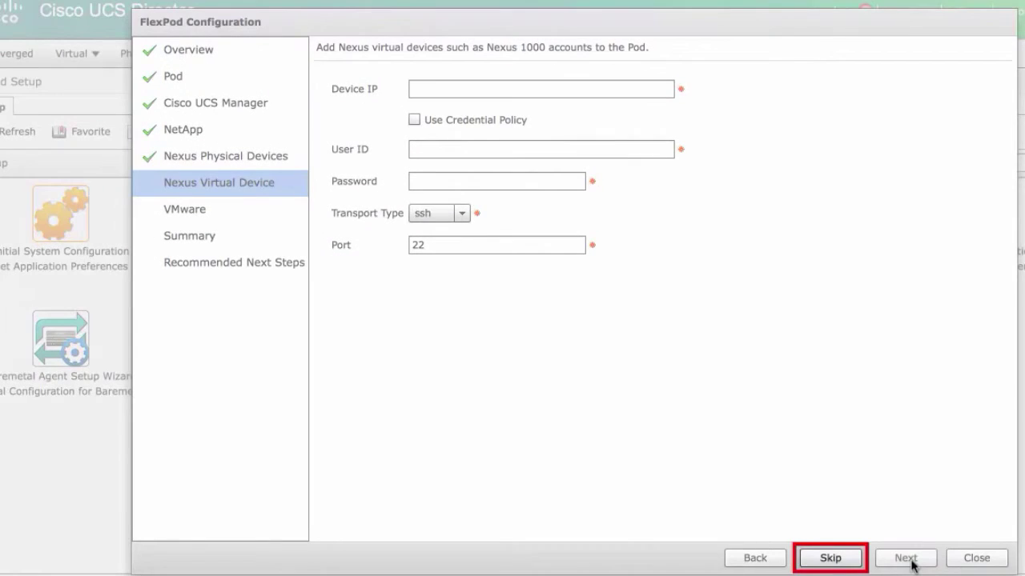
- Skip the Nexus Virtual Device step
click(830, 558)
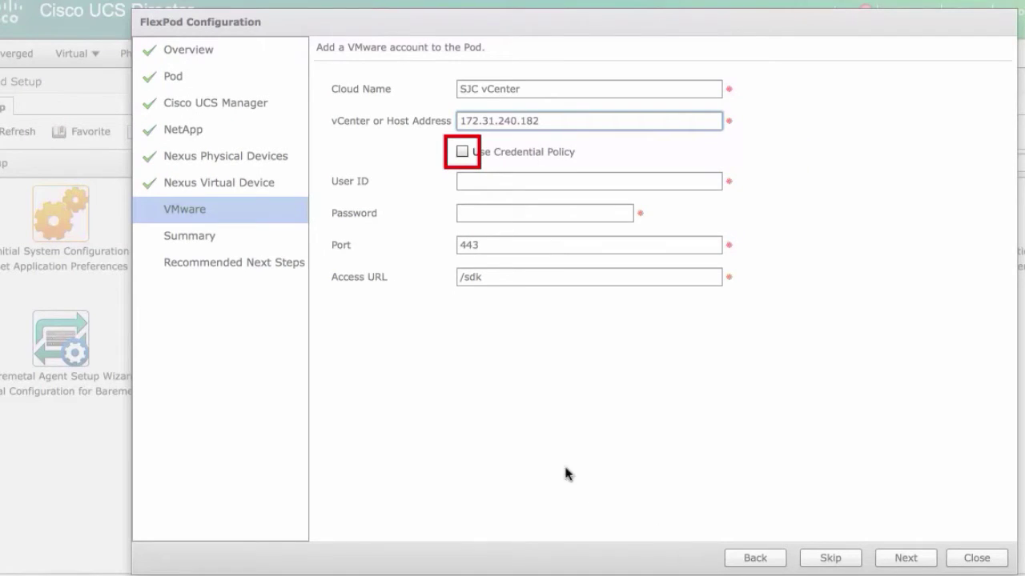
- Keep direct login for SJC vCenter at 172.31.240.182 and review the all-OK summary
click(462, 152)
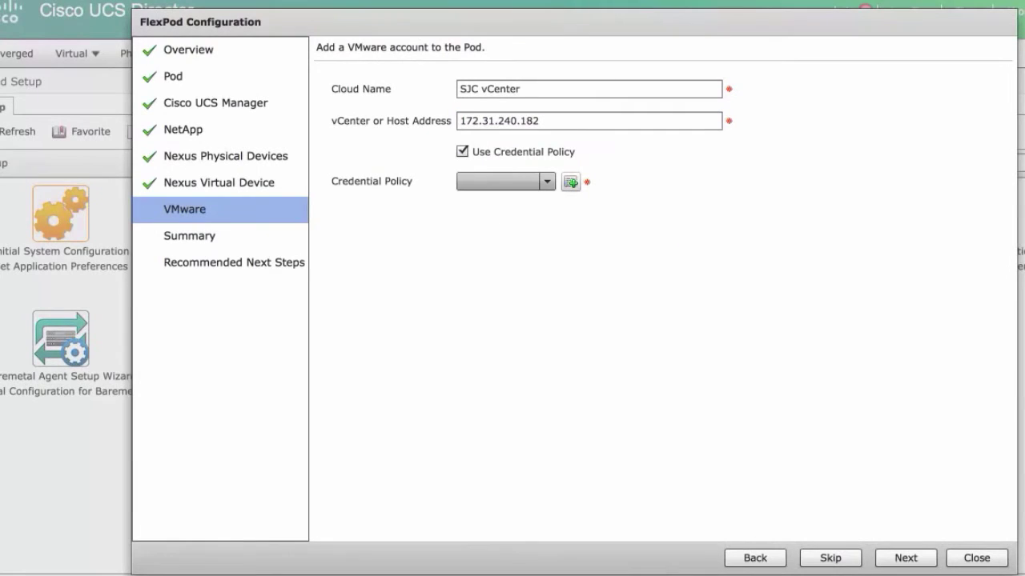
click(461, 152)
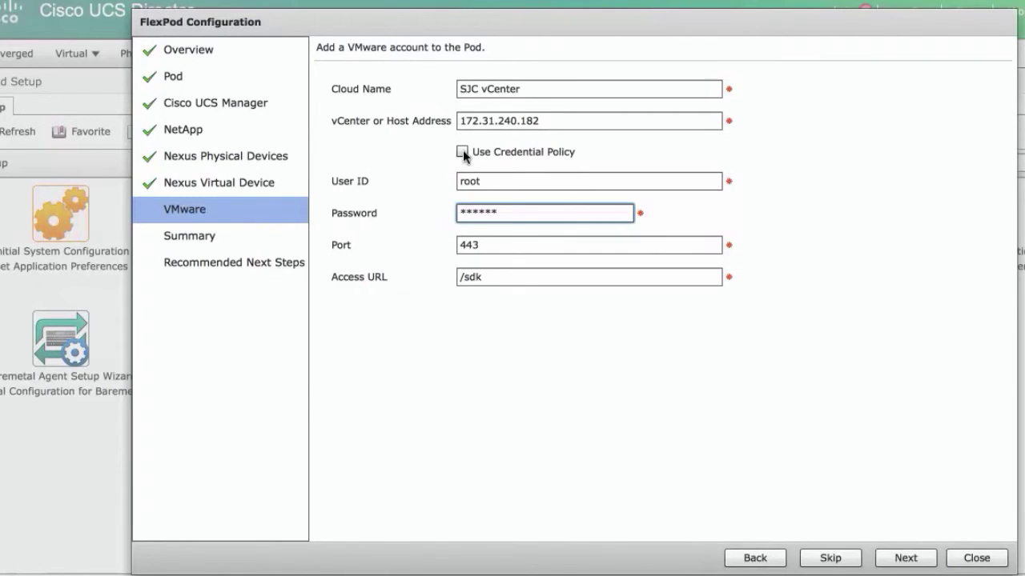
click(908, 558)
mouse_move(1009, 165)
mouse_down()
mouse_move(1000, 451)
mouse_move(1012, 524)
mouse_move(1024, 529)
mouse_move(1020, 160)
mouse_up()
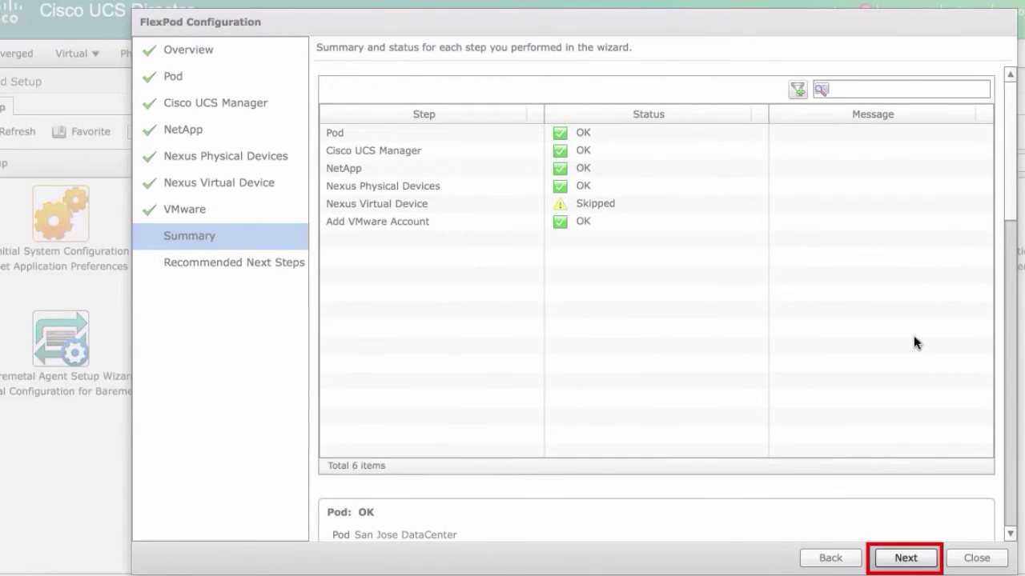
- Advance from the all-OK FlexPod summary to Recommended Next Steps (Device Discovery, vDC Creation Wizard)
click(906, 558)
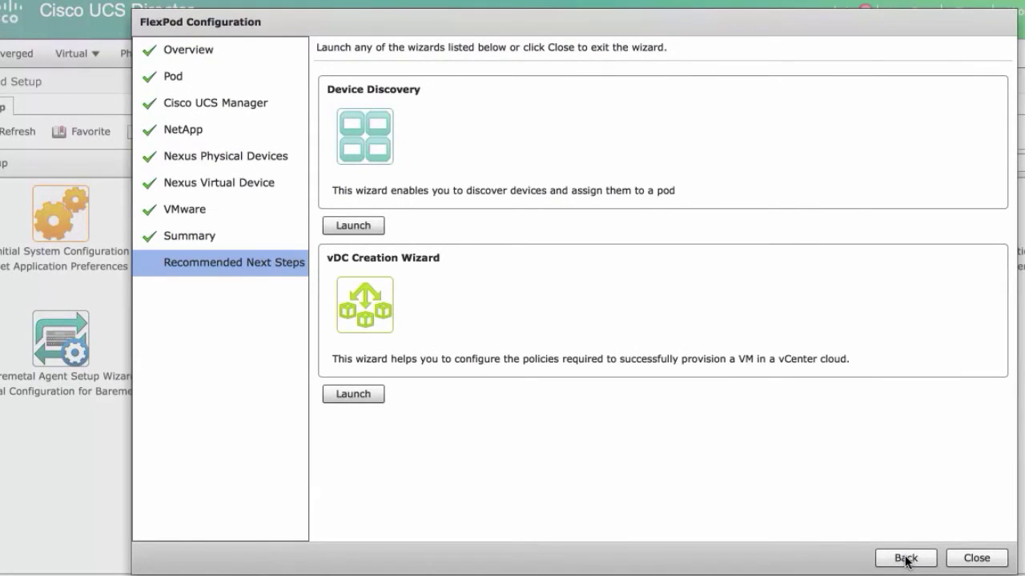